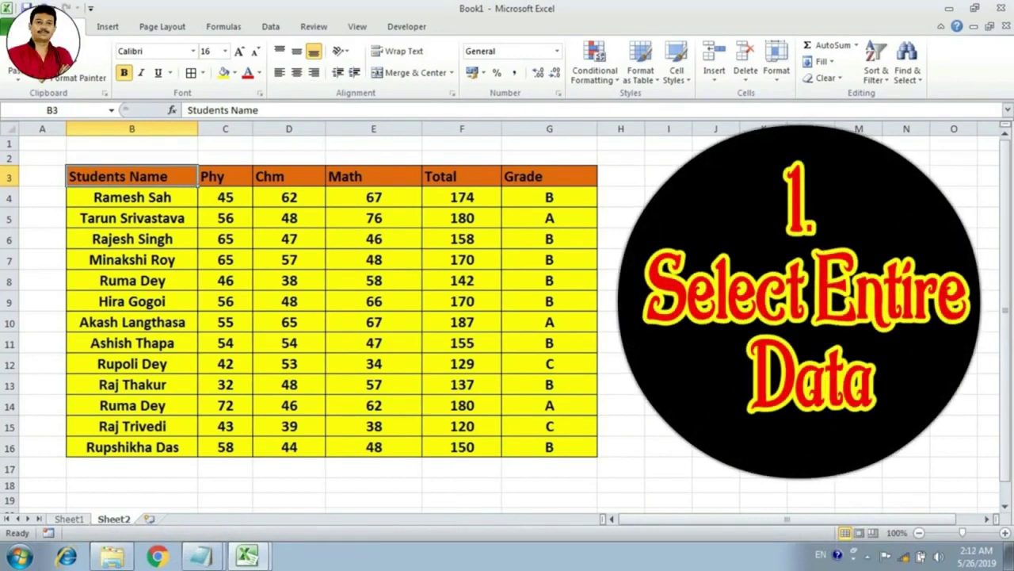
# Step: Select the full marks table from B3 down to the blank row below it with Ctrl+Shift+End
pyautogui.hotkey('ctrl', 'shift', 'End')
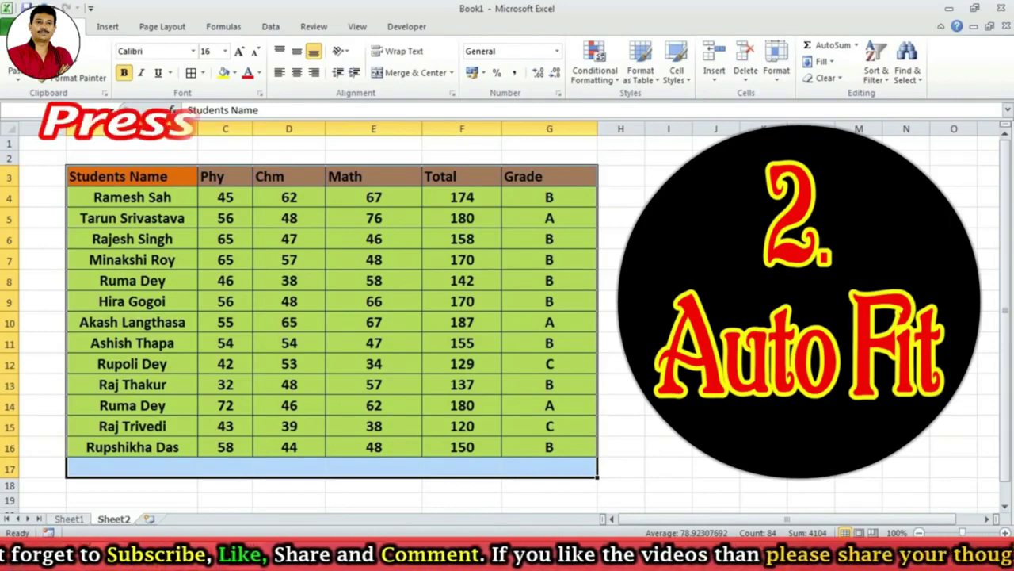
# Step: AutoFit the widths of the selected Phy, Chm, Math, Total and Grade columns
pyautogui.hotkey('alt', 'o')
pyautogui.press('c')
pyautogui.press('a')
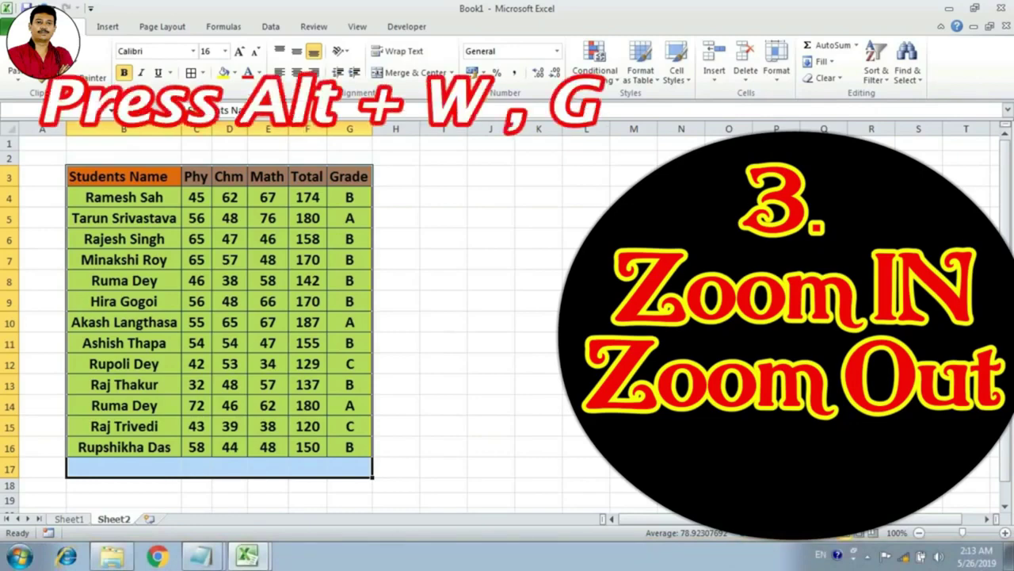
# Step: Zoom to fit the selected table, then return the view to 100% and deselect the table
pyautogui.hotkey('alt', 'w')
pyautogui.press('g')
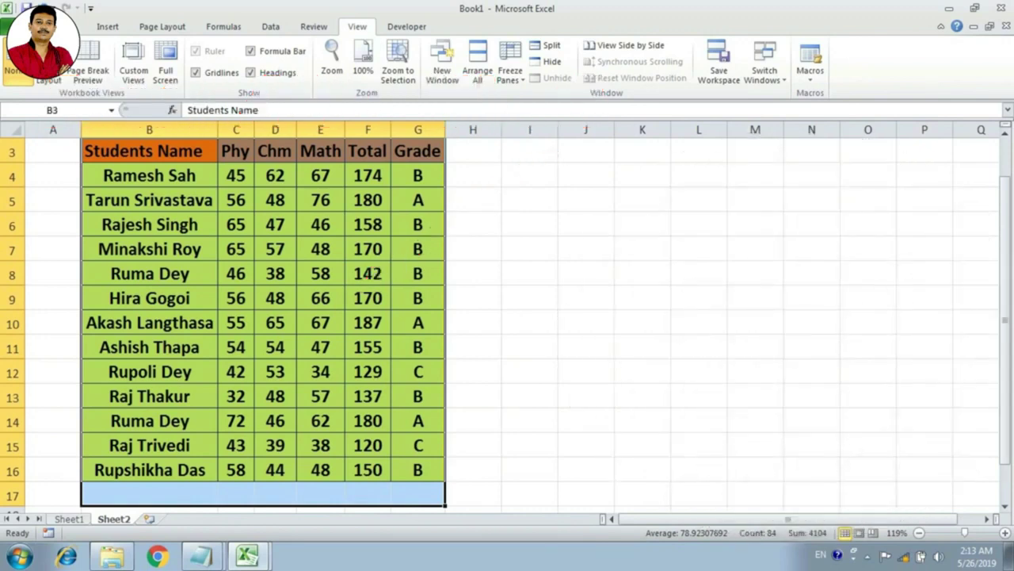
pyautogui.hotkey('alt', 'w')
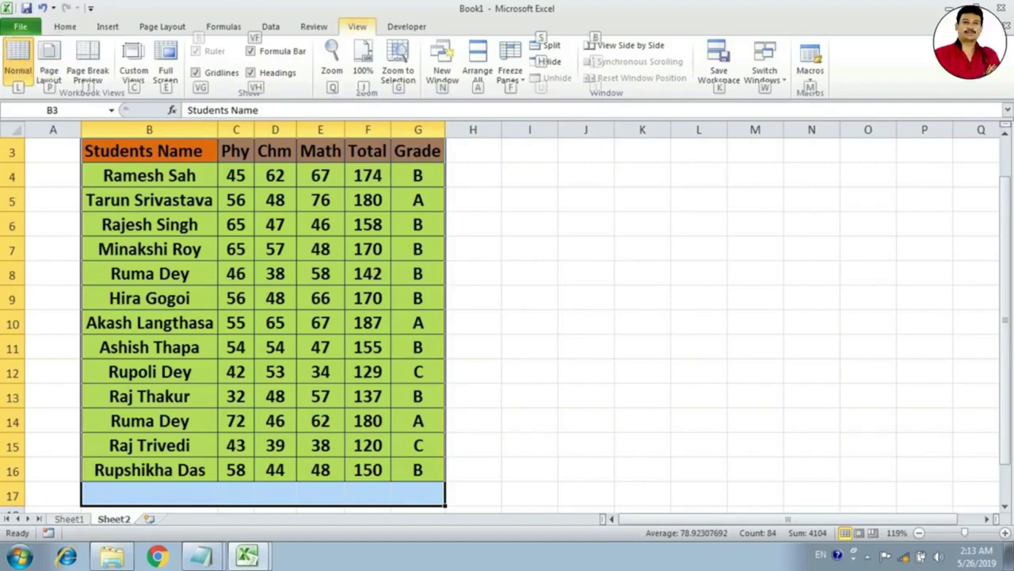
pyautogui.press('j')
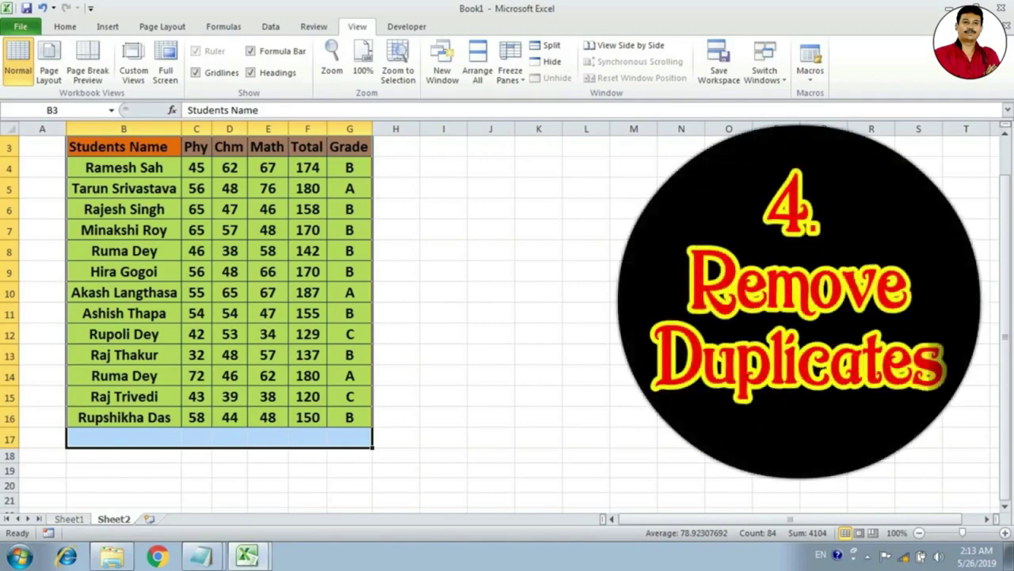
pyautogui.click(124, 334)
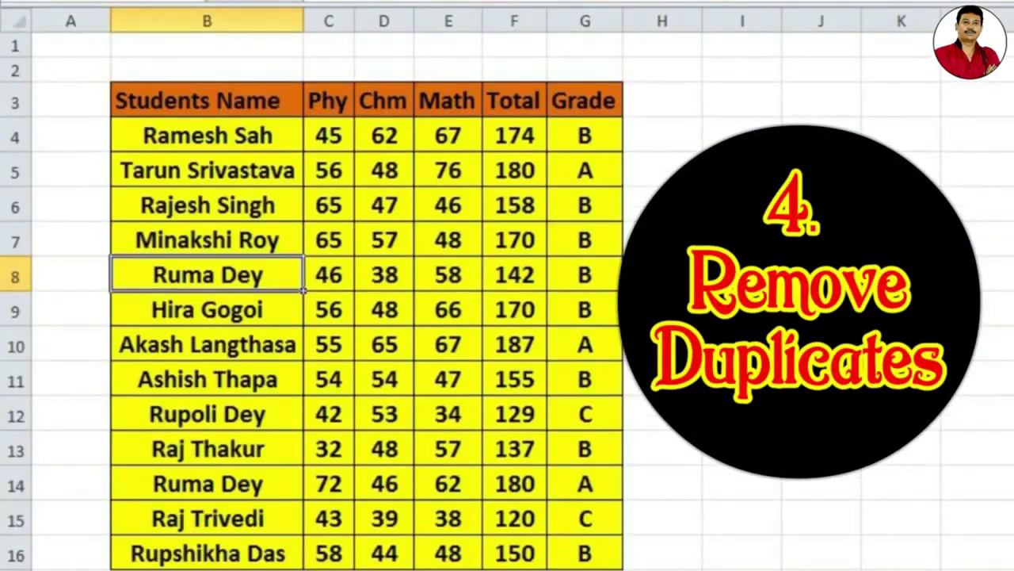
pyautogui.moveTo(118, 146); pyautogui.dragTo(308, 375)
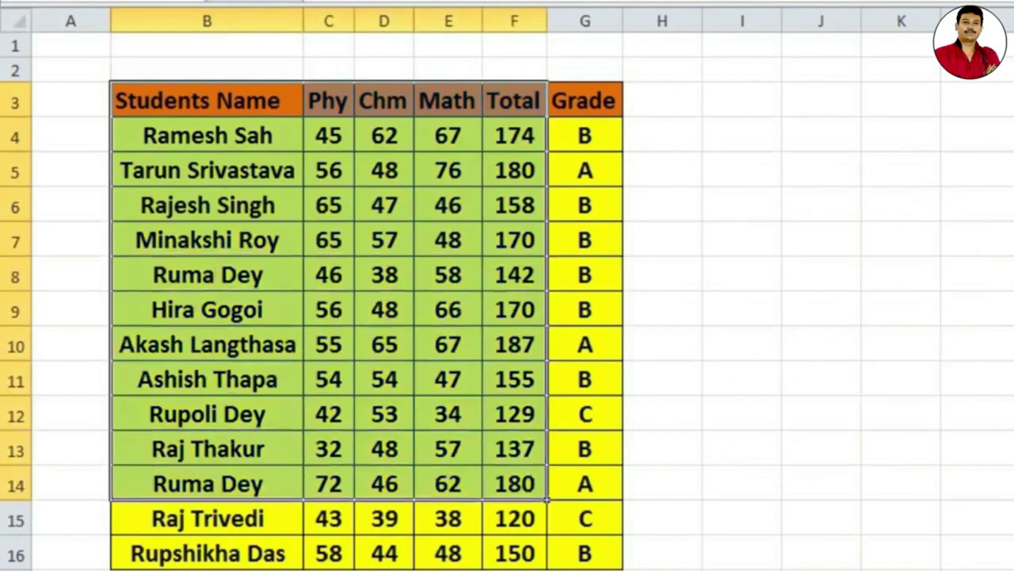
pyautogui.moveTo(547, 499); pyautogui.dragTo(623, 568)
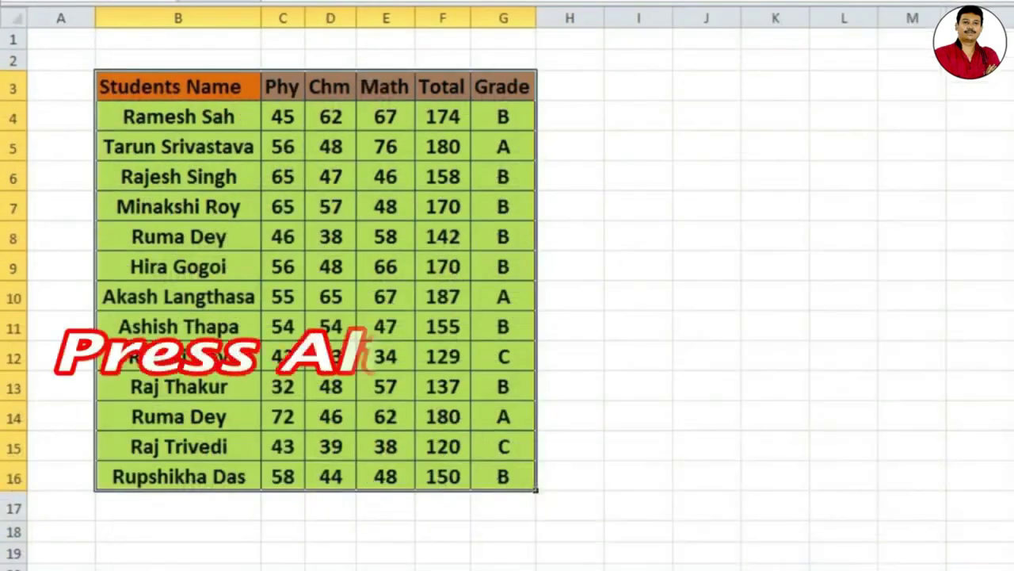
pyautogui.hotkey('alt', 'a')
pyautogui.press('m')
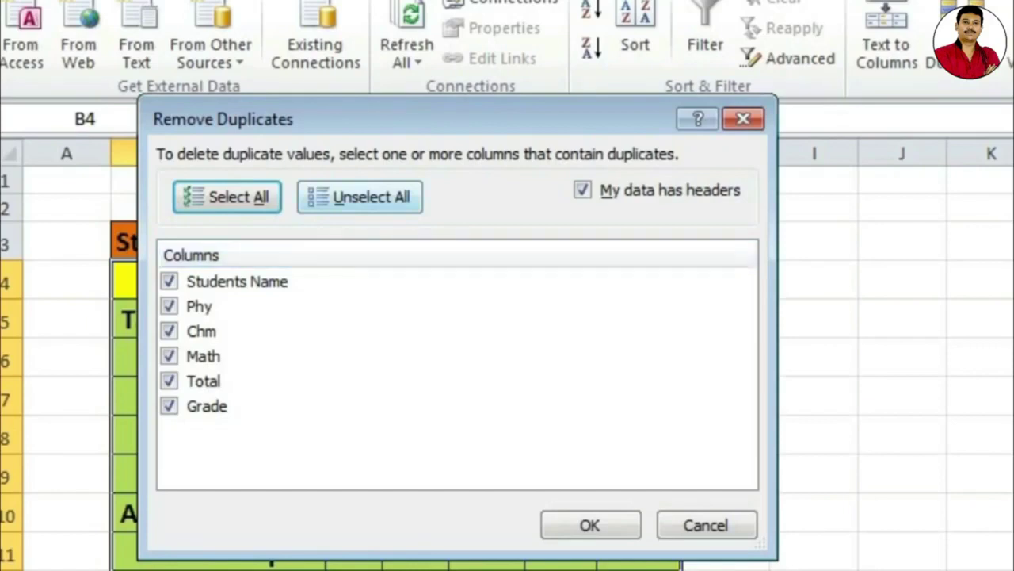
pyautogui.click(360, 196)
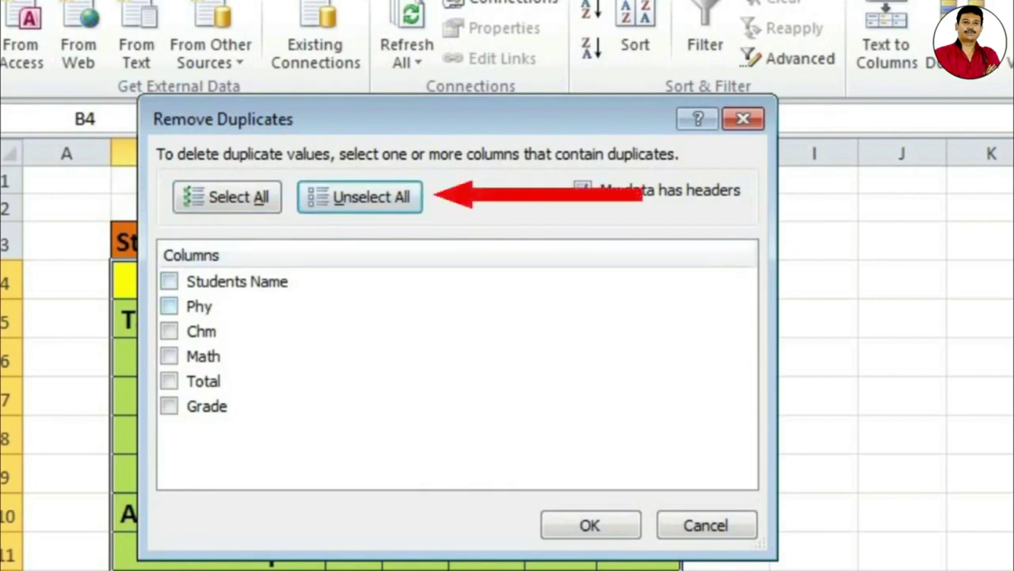
pyautogui.click(169, 282)
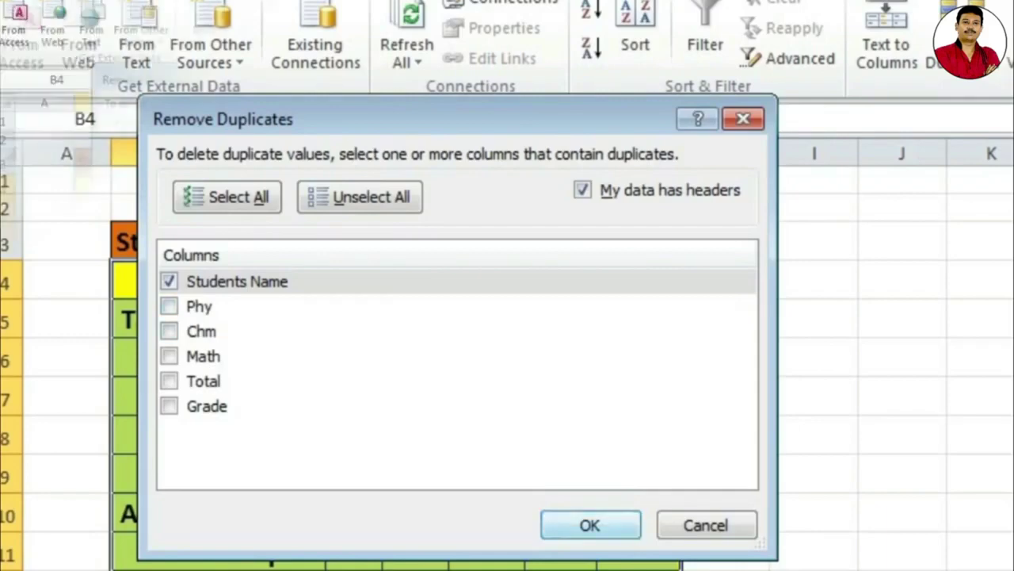
pyautogui.click(589, 525)
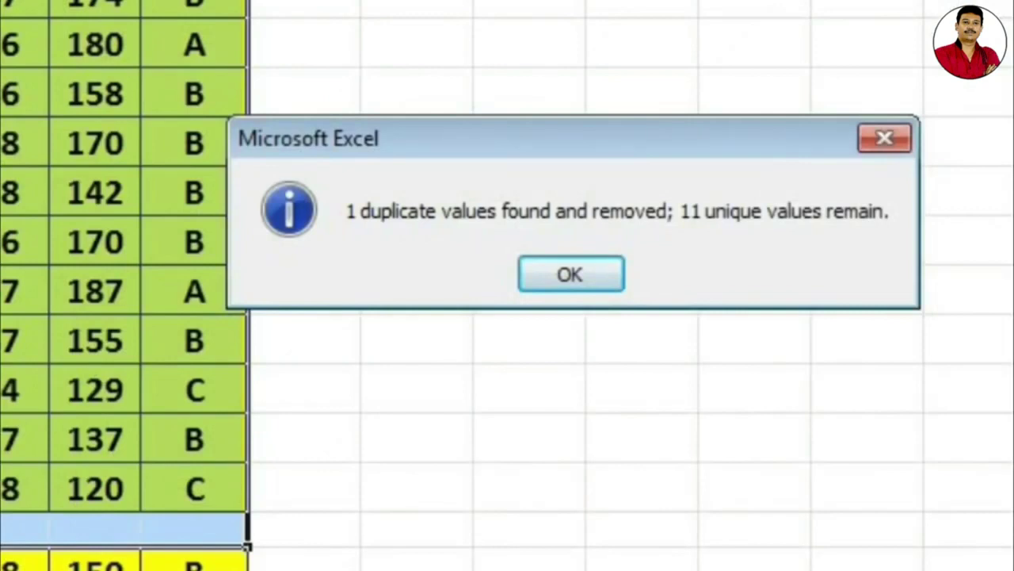
pyautogui.click(571, 274)
pyautogui.click(177, 494)
pyautogui.moveTo(177, 495); pyautogui.dragTo(543, 494)
pyautogui.moveTo(333, 510); pyautogui.dragTo(332, 487)
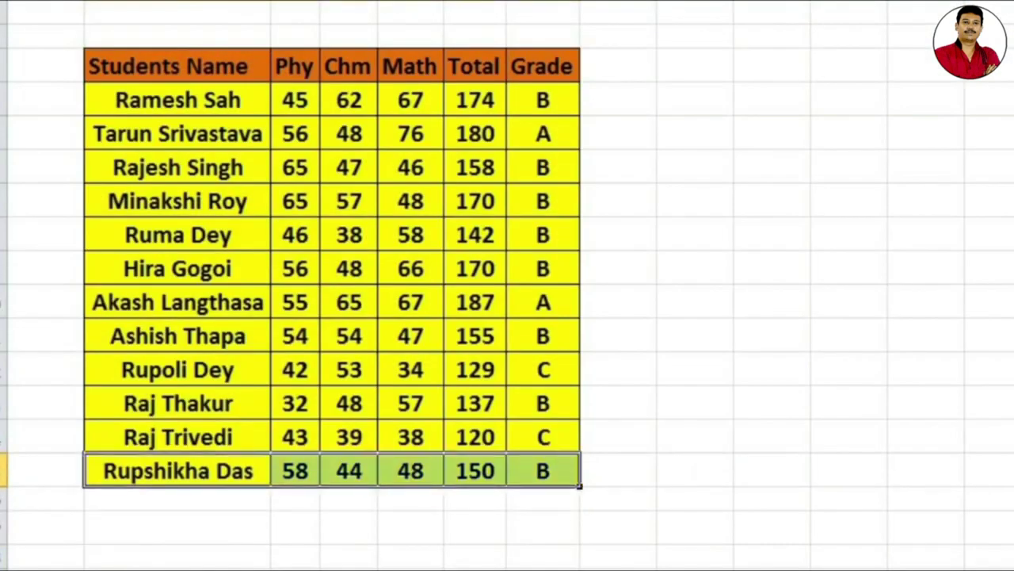
pyautogui.click(410, 369)
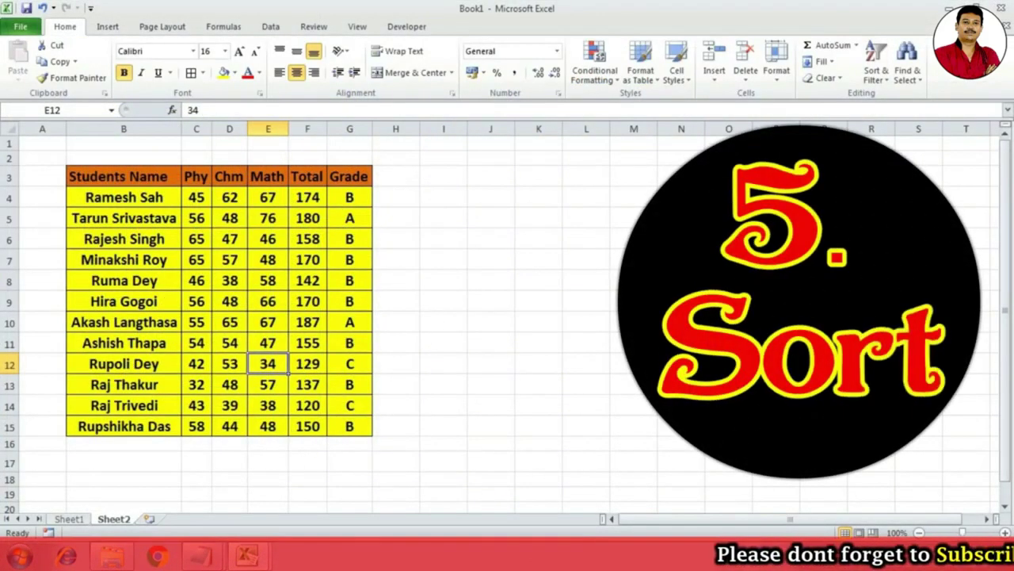
# Step: Sort only the selected Students Name cells A to Z, continuing with the current selection
pyautogui.click(123, 259)
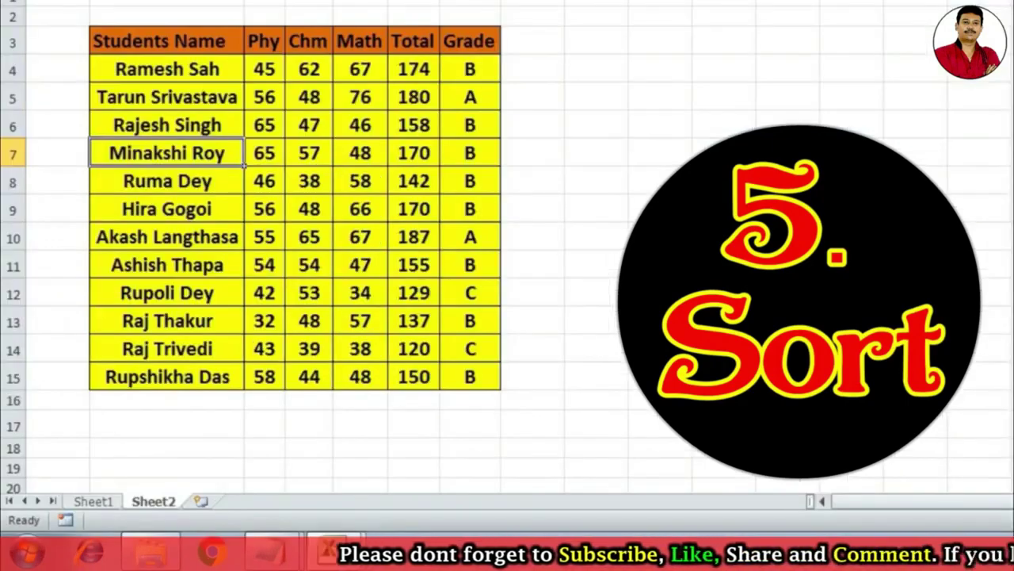
pyautogui.moveTo(166, 40); pyautogui.dragTo(167, 378)
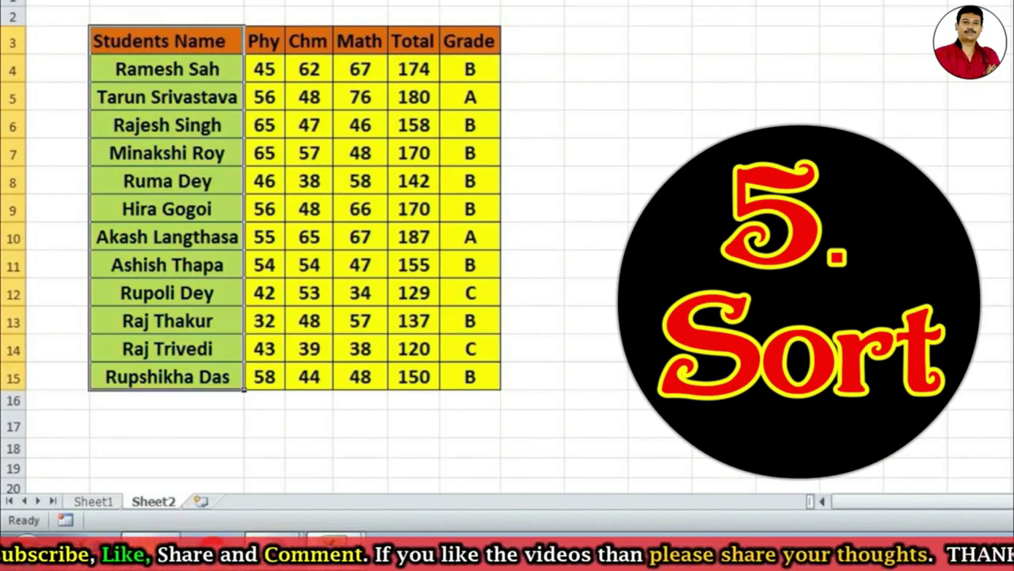
pyautogui.hotkey('alt', 'd')
pyautogui.press('s')
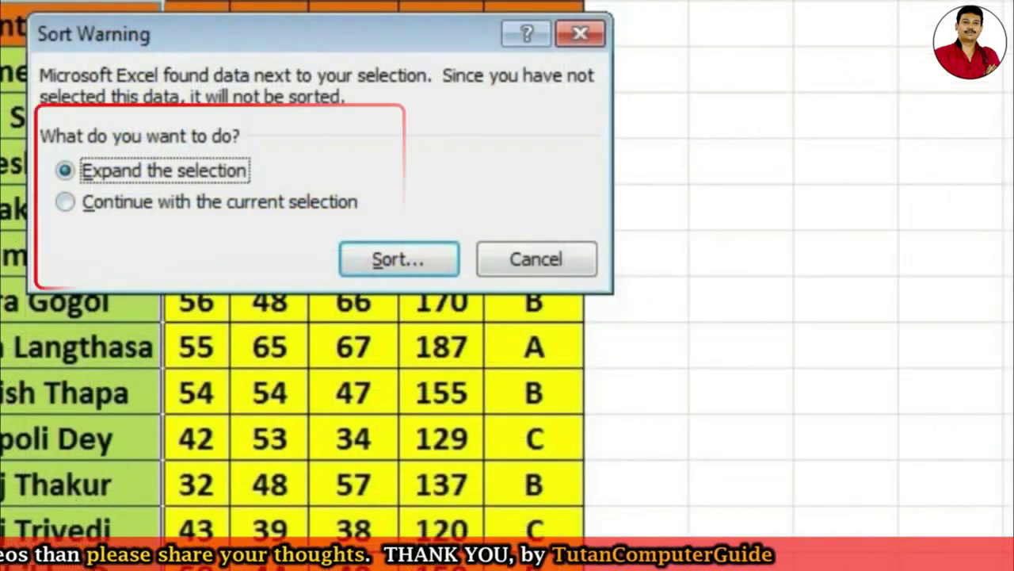
pyautogui.hotkey('alt', 'c')
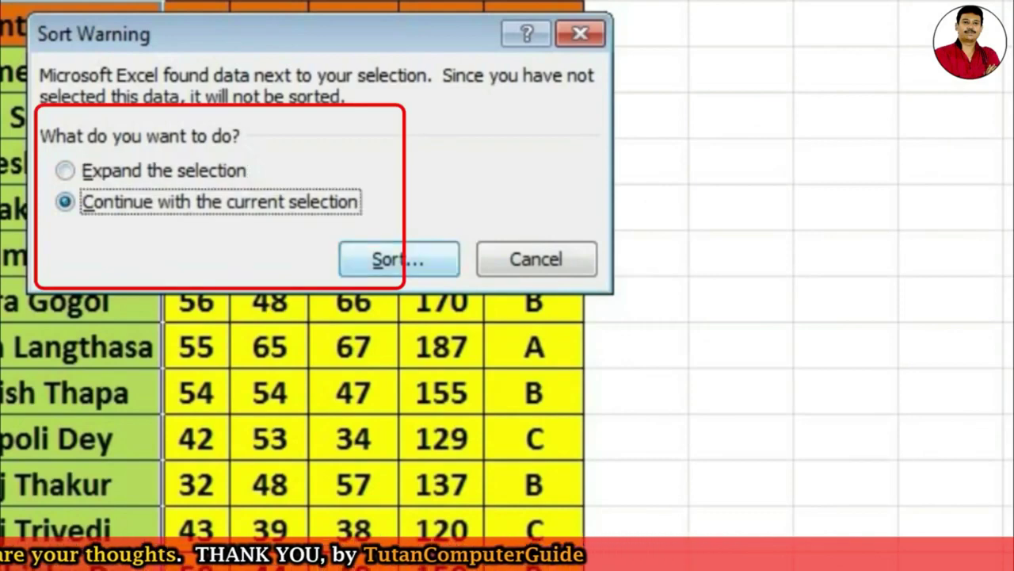
pyautogui.press('Return')
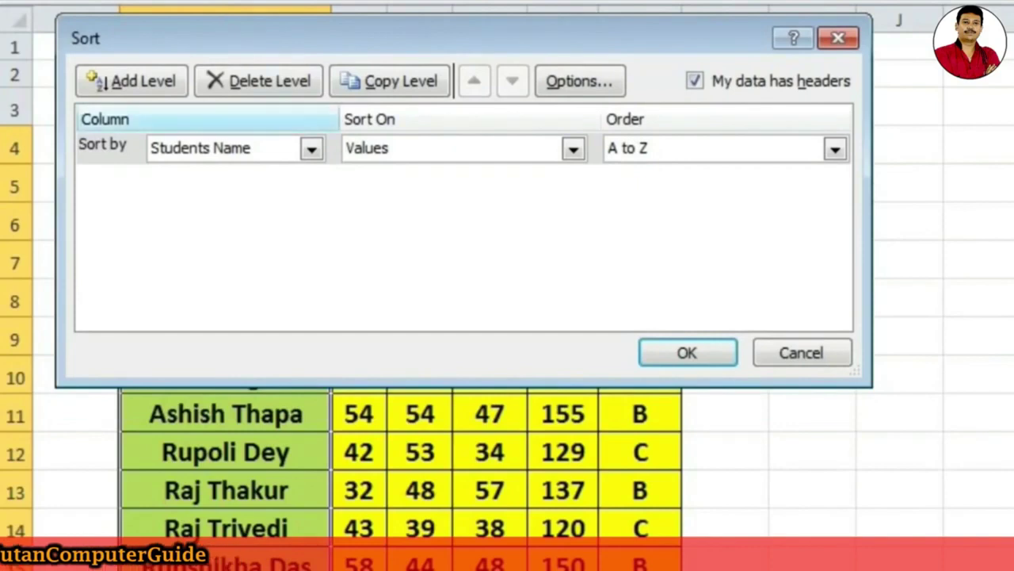
pyautogui.hotkey('alt', 'Down')
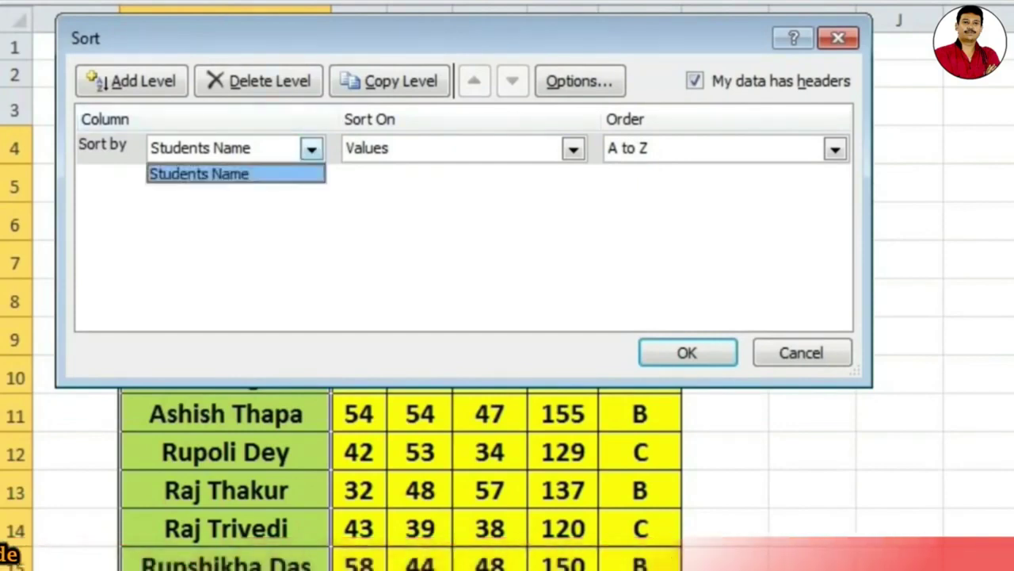
pyautogui.press('Return')
pyautogui.click(834, 148)
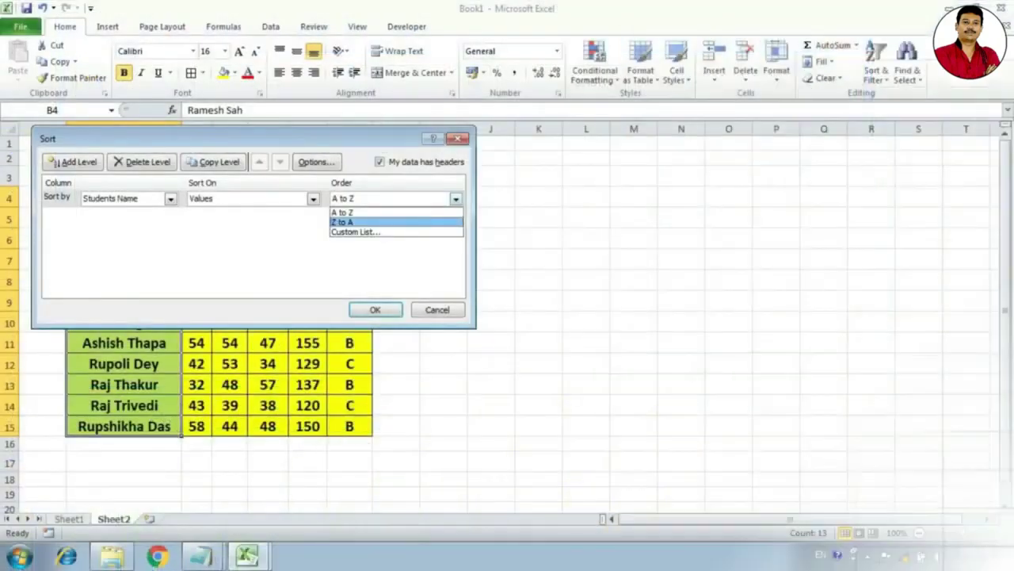
pyautogui.click(626, 174)
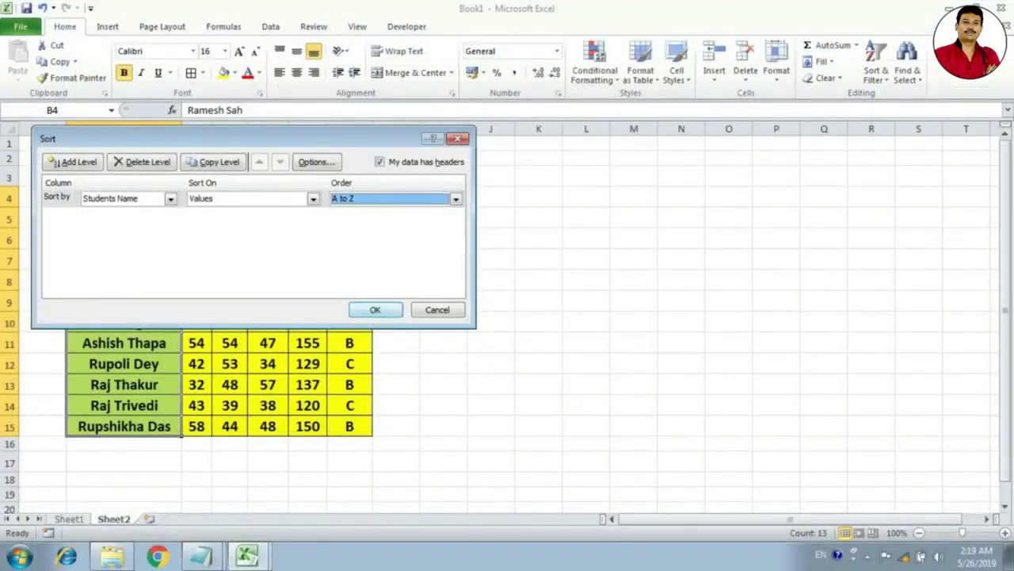
pyautogui.click(374, 309)
# Step: Highlight the sorted names, then select the whole table from the Students Name header
pyautogui.moveTo(124, 197); pyautogui.dragTo(124, 405)
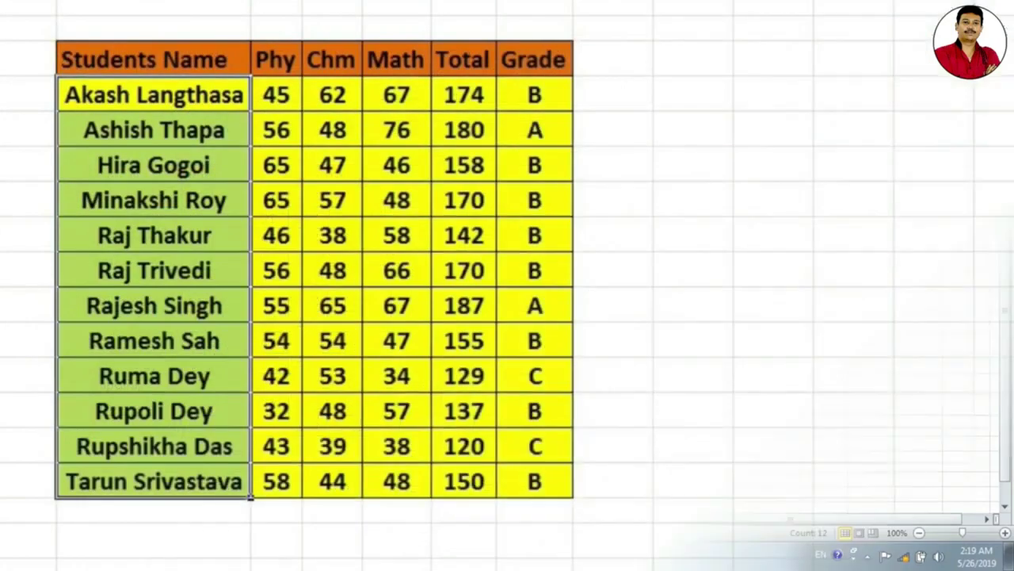
pyautogui.moveTo(124, 405); pyautogui.dragTo(124, 384)
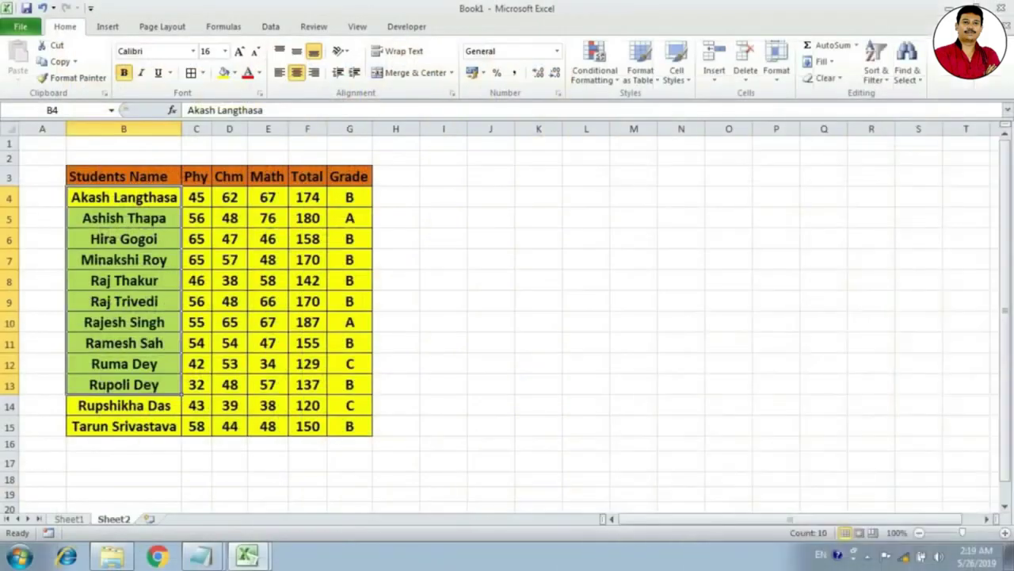
pyautogui.click(124, 176)
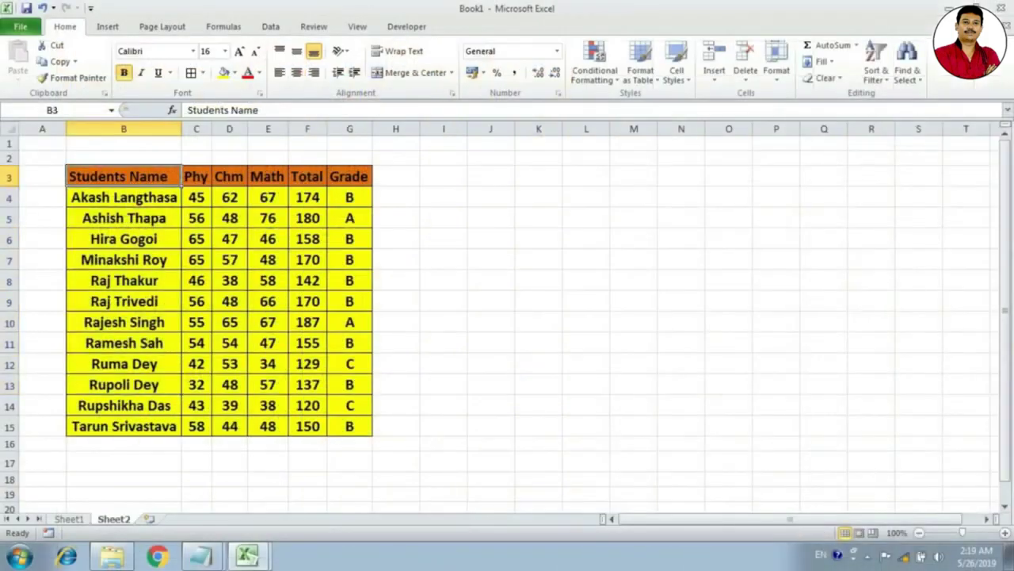
pyautogui.moveTo(124, 176); pyautogui.dragTo(349, 426)
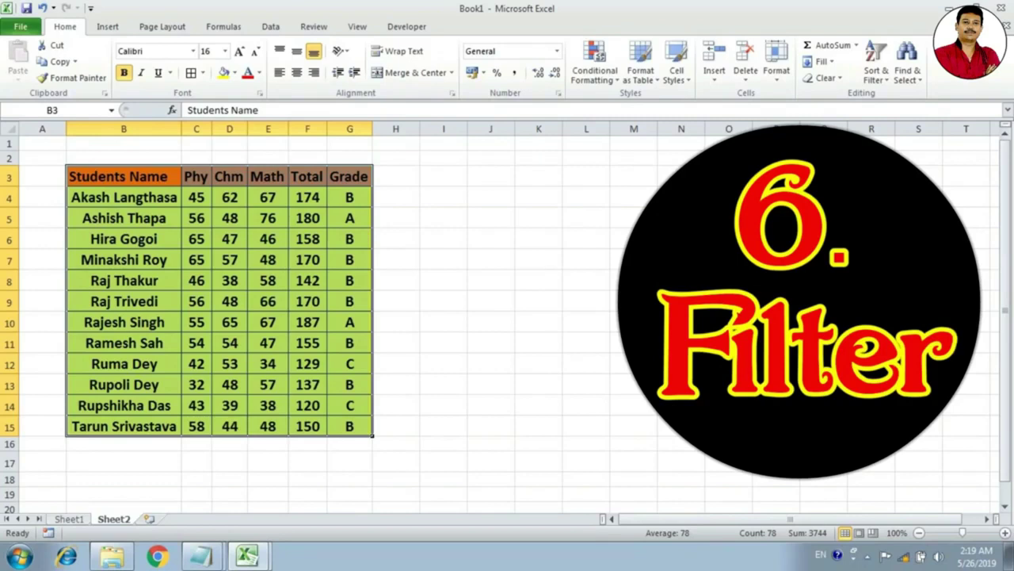
pyautogui.hotkey('alt', 'd')
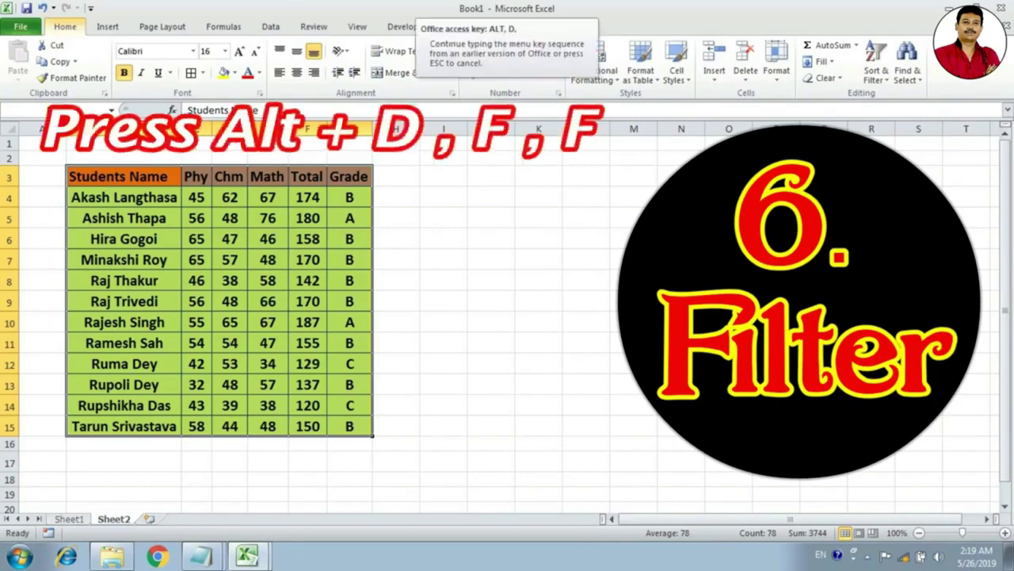
pyautogui.press('f')
pyautogui.press('f')
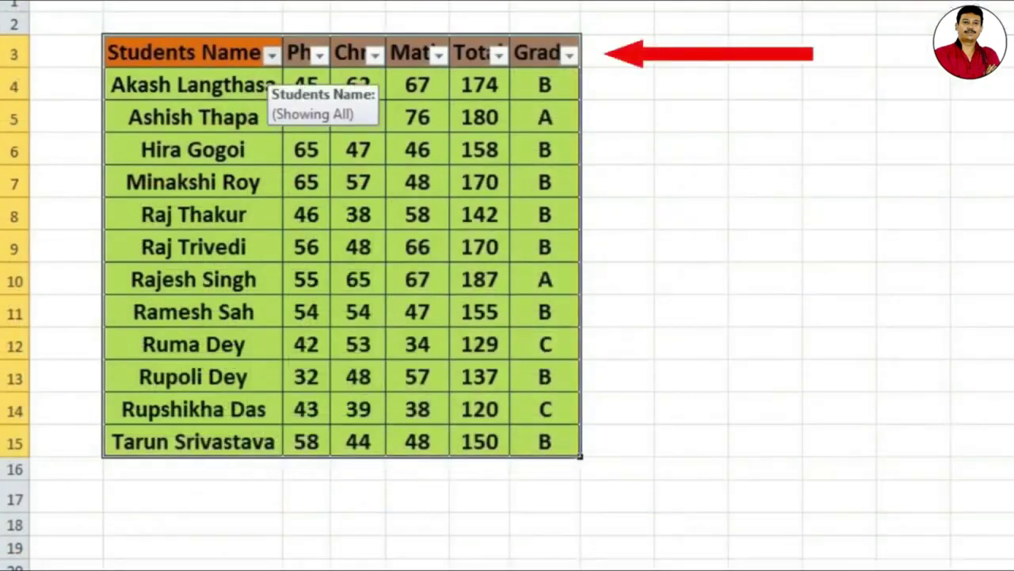
pyautogui.click(272, 54)
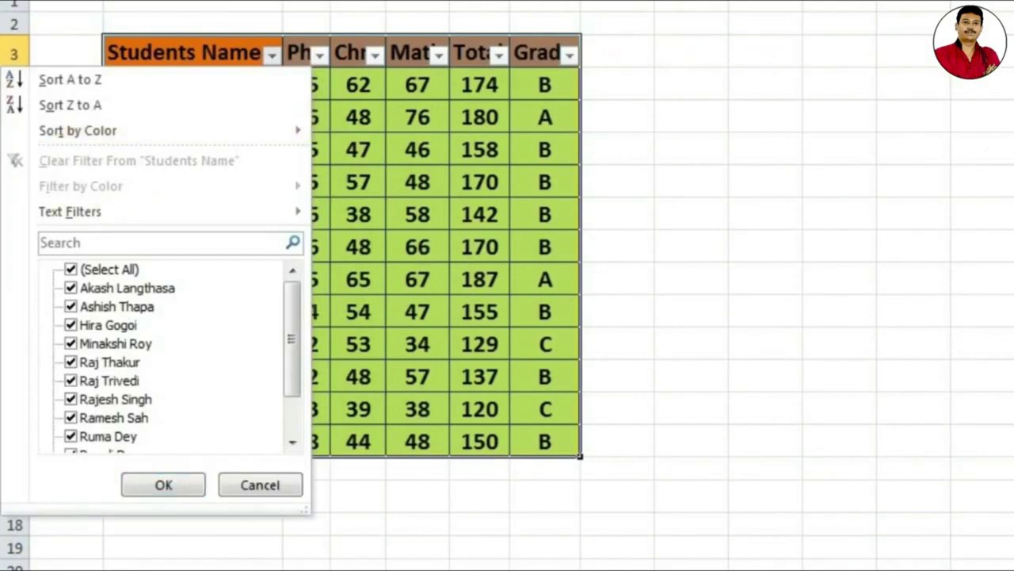
pyautogui.click(70, 269)
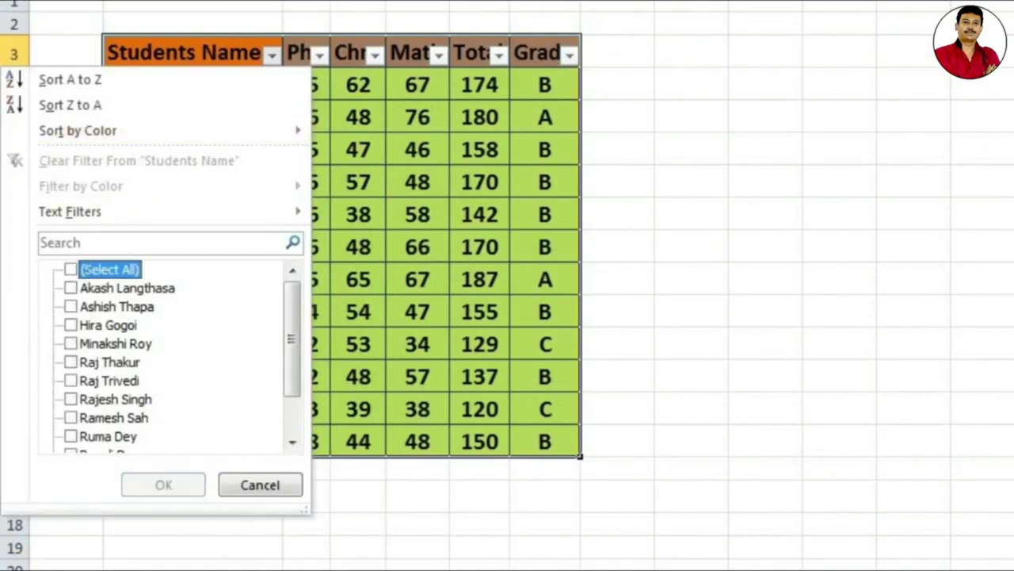
pyautogui.click(70, 343)
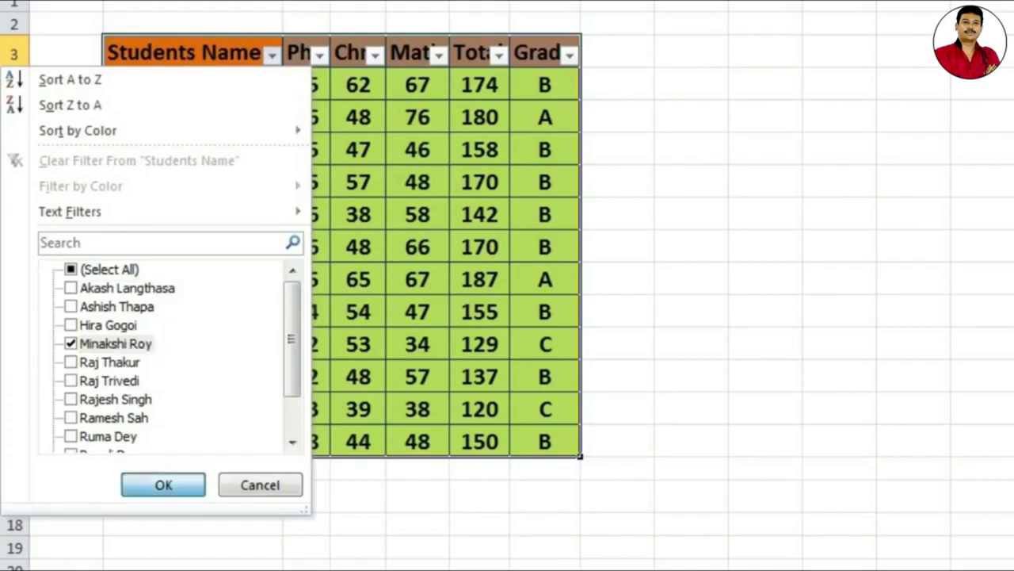
pyautogui.click(163, 485)
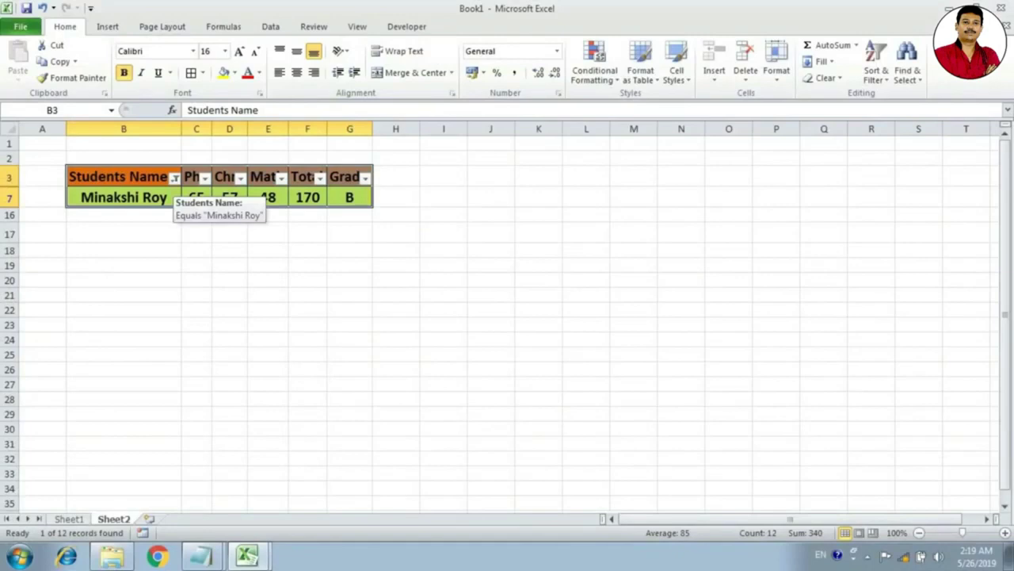
# Step: Remove the AutoFilter so all 12 students show again, then select C6
pyautogui.hotkey('alt', 'd')
pyautogui.press('f')
pyautogui.press('f')
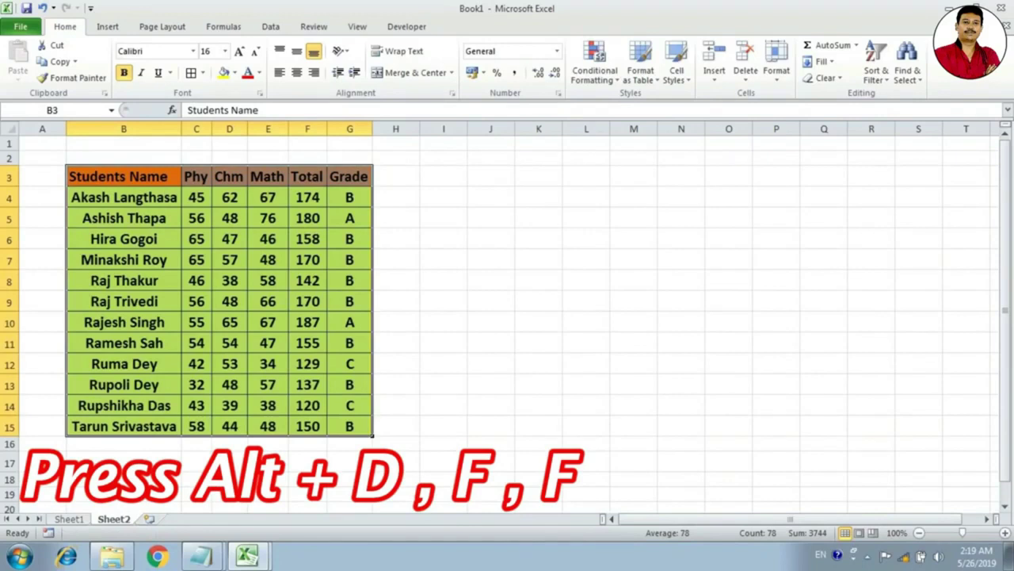
pyautogui.click(196, 238)
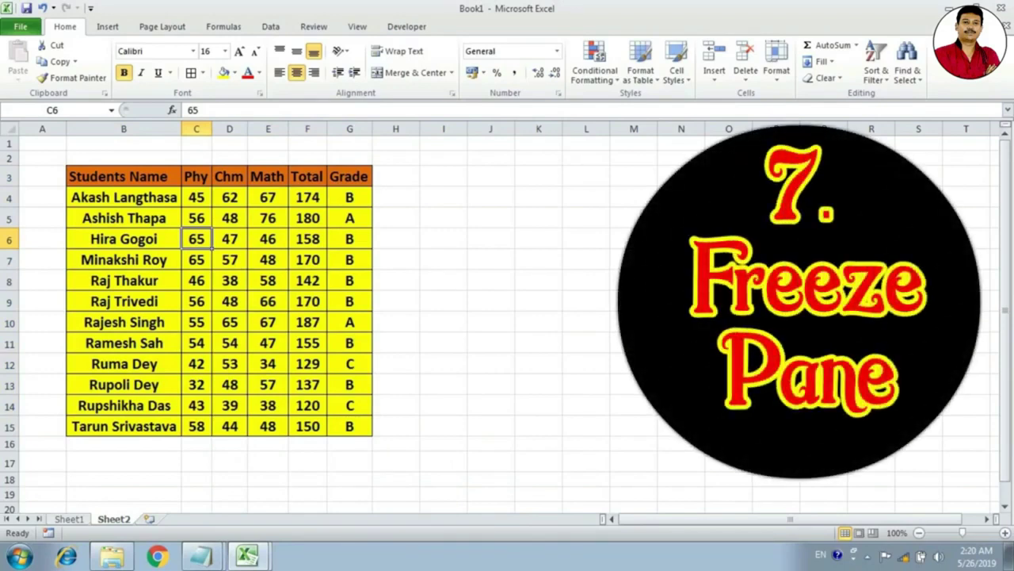
pyautogui.press('Left')
pyautogui.press('Left')
pyautogui.press('Up')
pyautogui.press('Right')
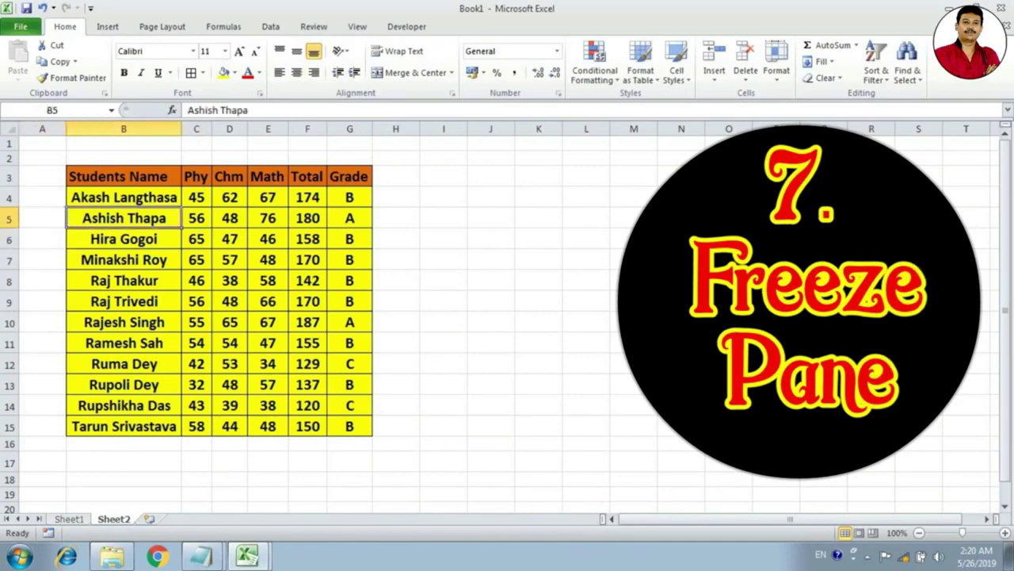
pyautogui.click(124, 197)
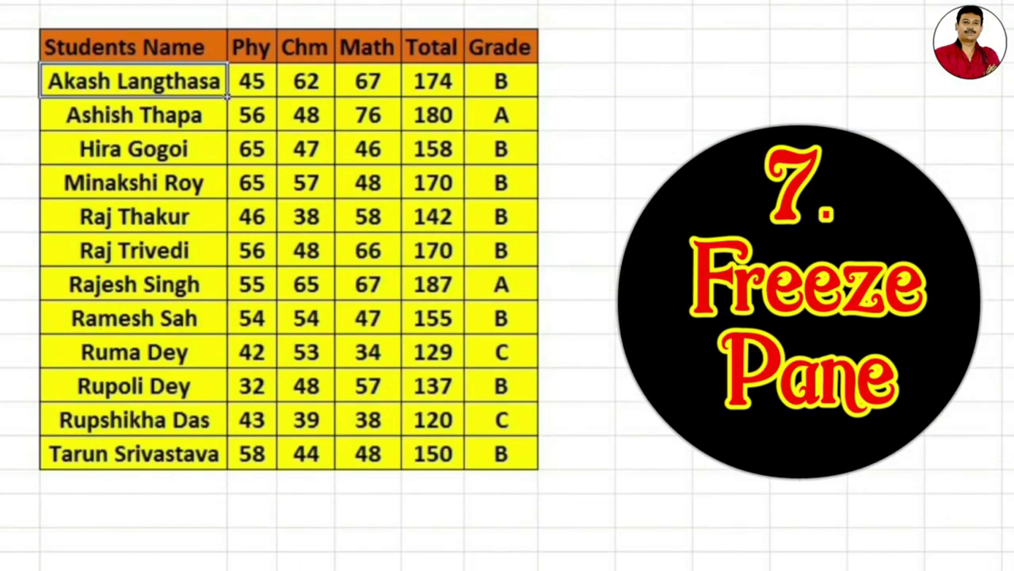
pyautogui.hotkey('alt', 'w')
pyautogui.press('f')
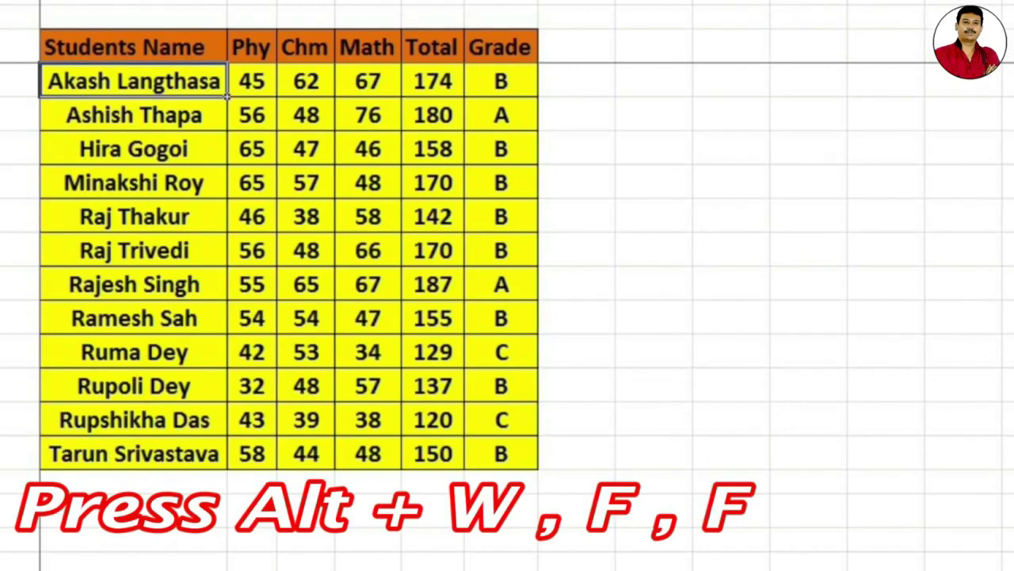
pyautogui.scroll(-1, 507, 317)
pyautogui.scroll(-4, 507, 317)
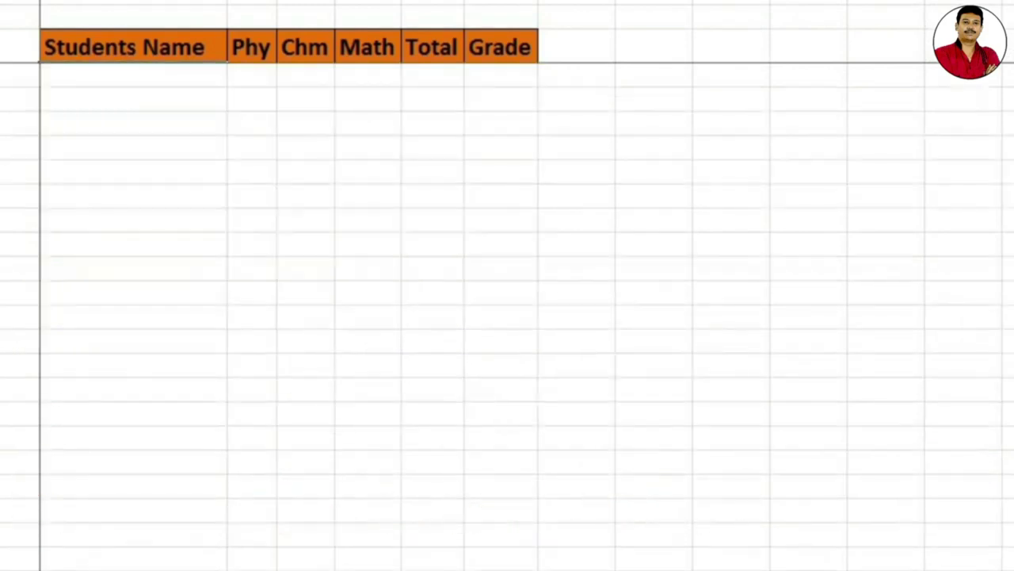
pyautogui.scroll(5, 507, 317)
pyautogui.scroll(-5, 507, 317)
pyautogui.scroll(3, 507, 317)
pyautogui.scroll(2, 507, 317)
pyautogui.scroll(-5, 508, 317)
pyautogui.scroll(4, 507, 317)
pyautogui.scroll(-4, 508, 317)
pyautogui.scroll(4, 507, 317)
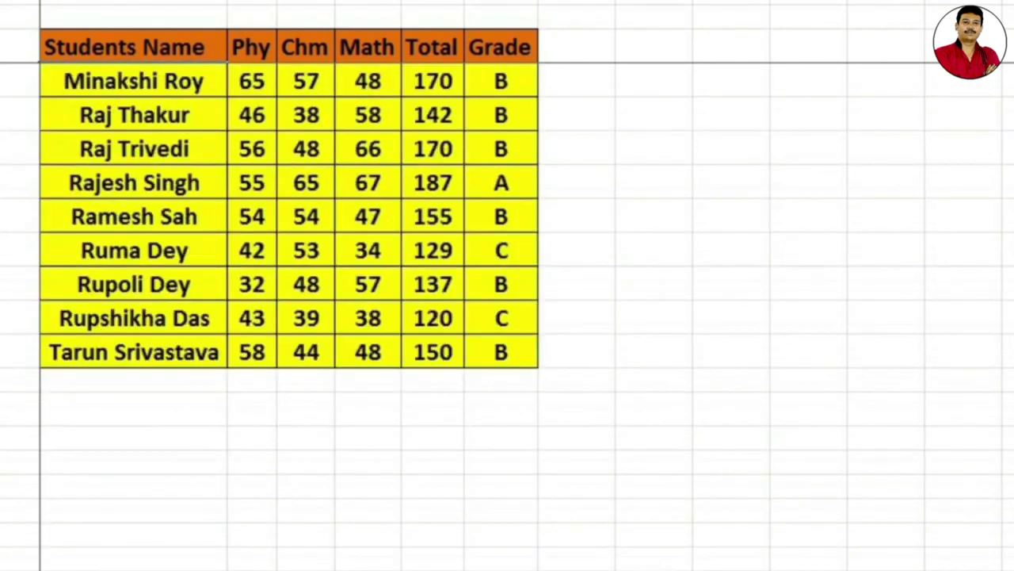
pyautogui.scroll(1, 507, 317)
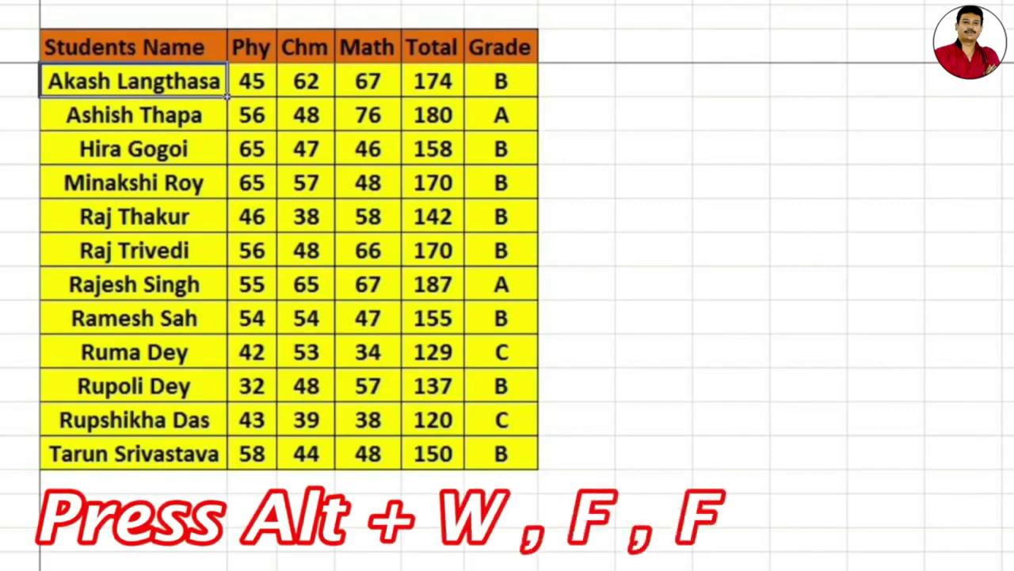
pyautogui.hotkey('alt', 'w')
pyautogui.press('f')
pyautogui.press('f')
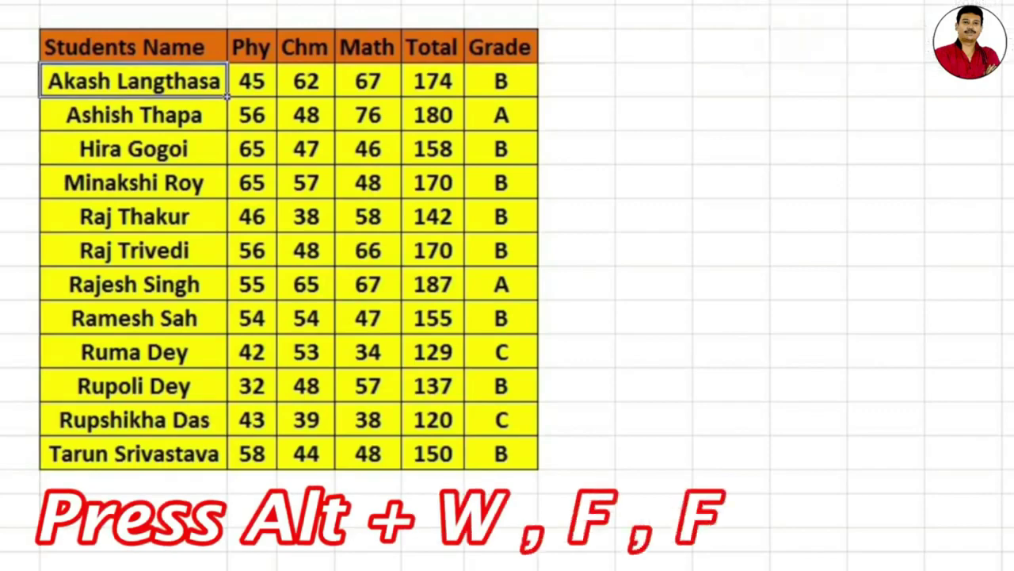
pyautogui.scroll(-3, 507, 238)
pyautogui.scroll(3, 507, 238)
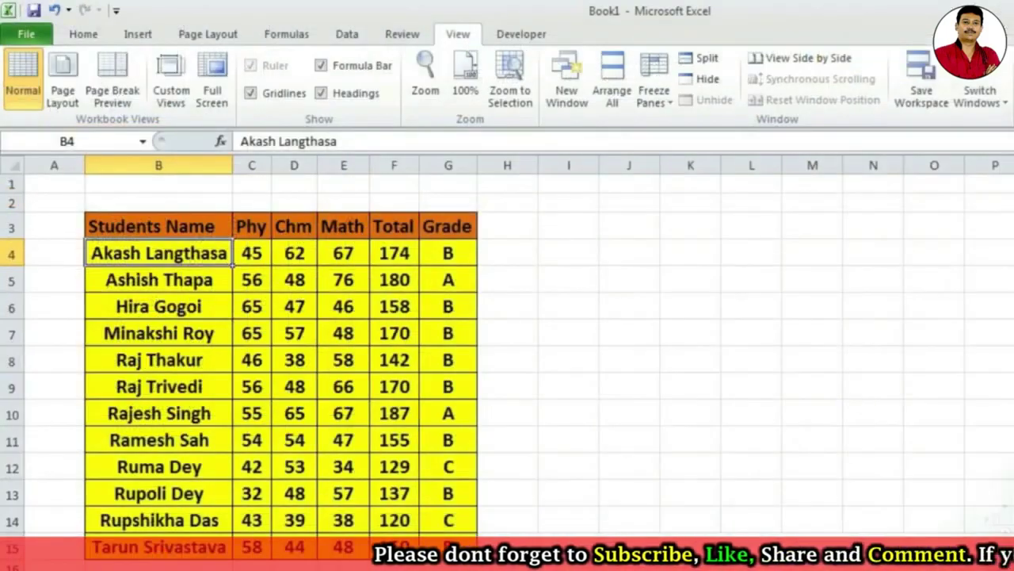
pyautogui.hotkey('ctrl', 'F1')
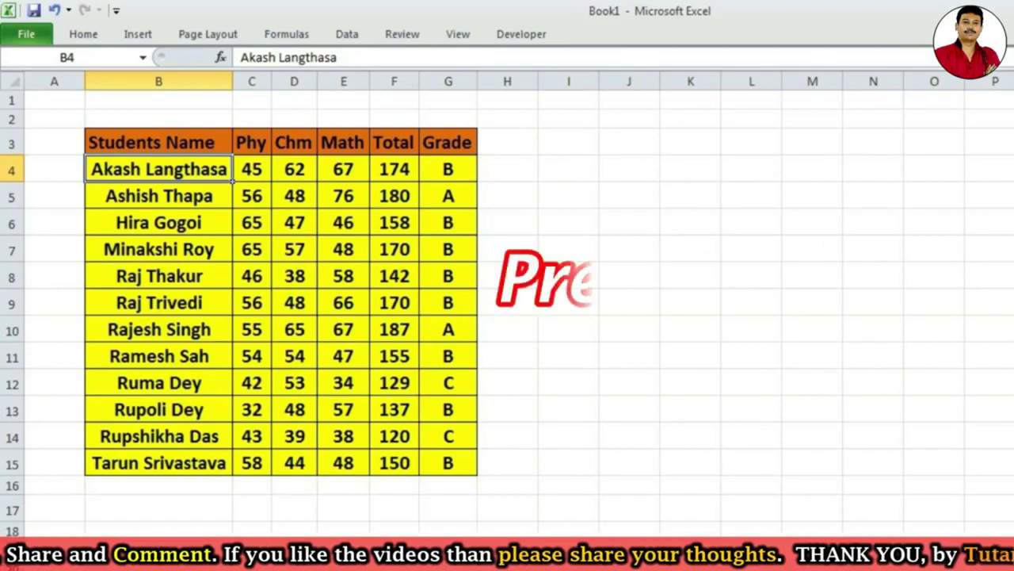
pyautogui.hotkey('ctrl', 'F1')
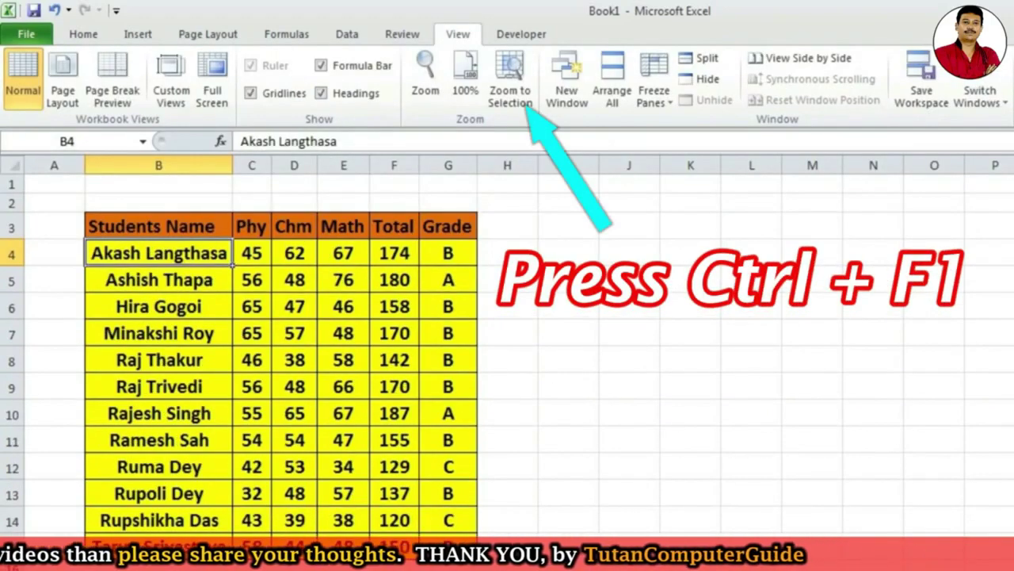
pyautogui.click(159, 360)
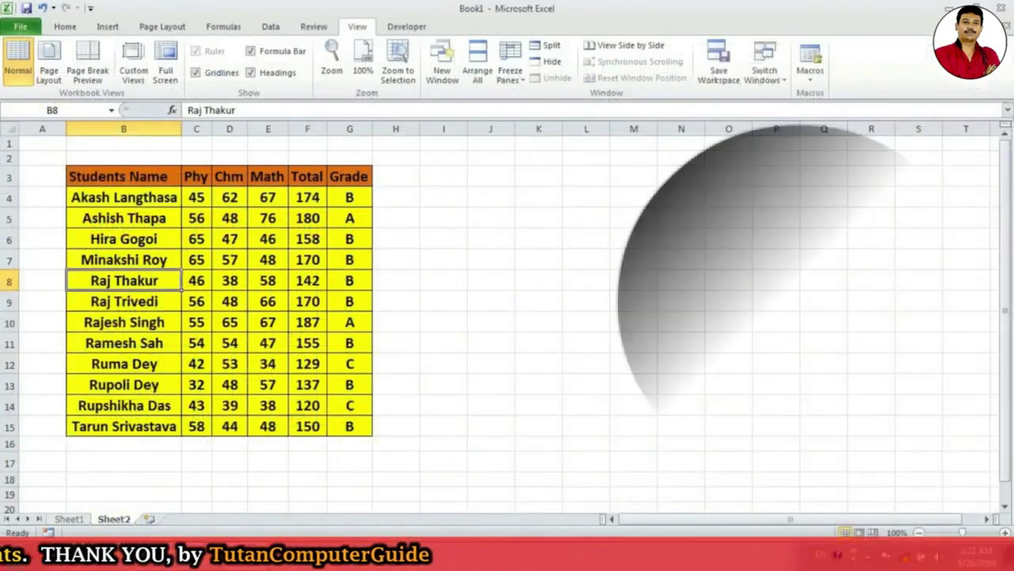
# Step: Select the twelve student names B4:B15, then move to the empty cell B16
pyautogui.moveTo(123, 197); pyautogui.dragTo(123, 405)
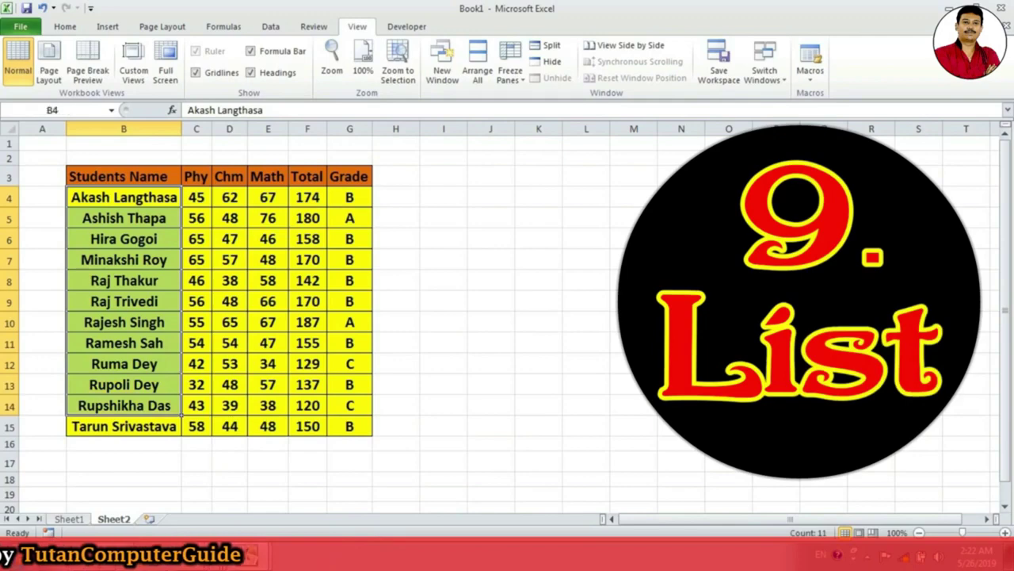
pyautogui.moveTo(123, 197); pyautogui.dragTo(123, 425)
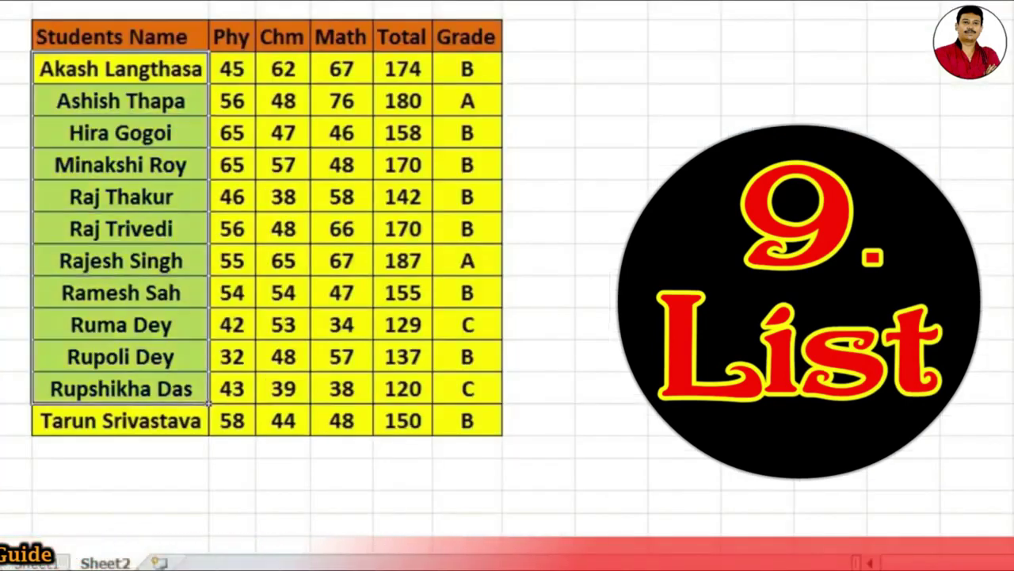
pyautogui.scroll(-1, 261, 238)
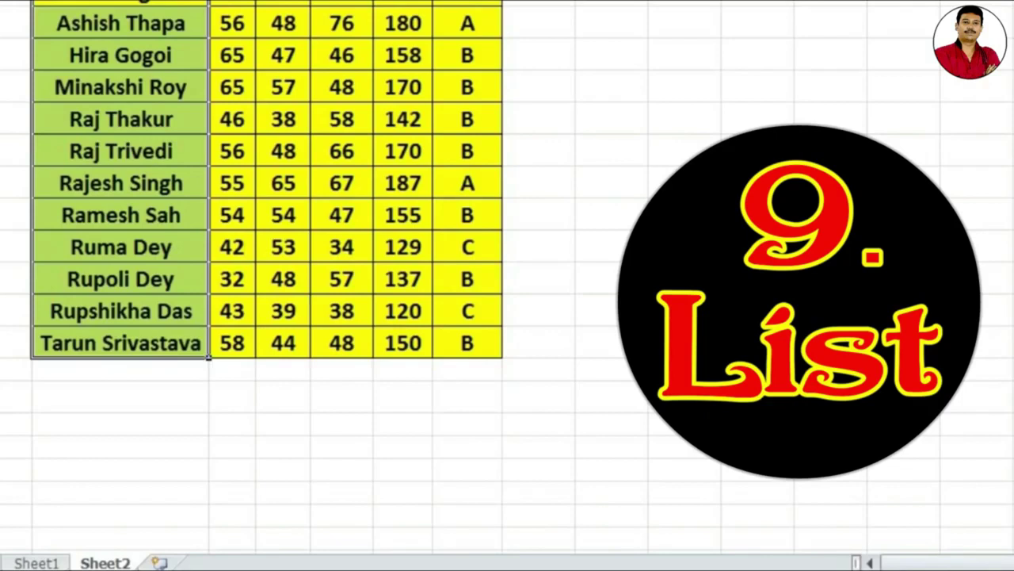
pyautogui.click(121, 369)
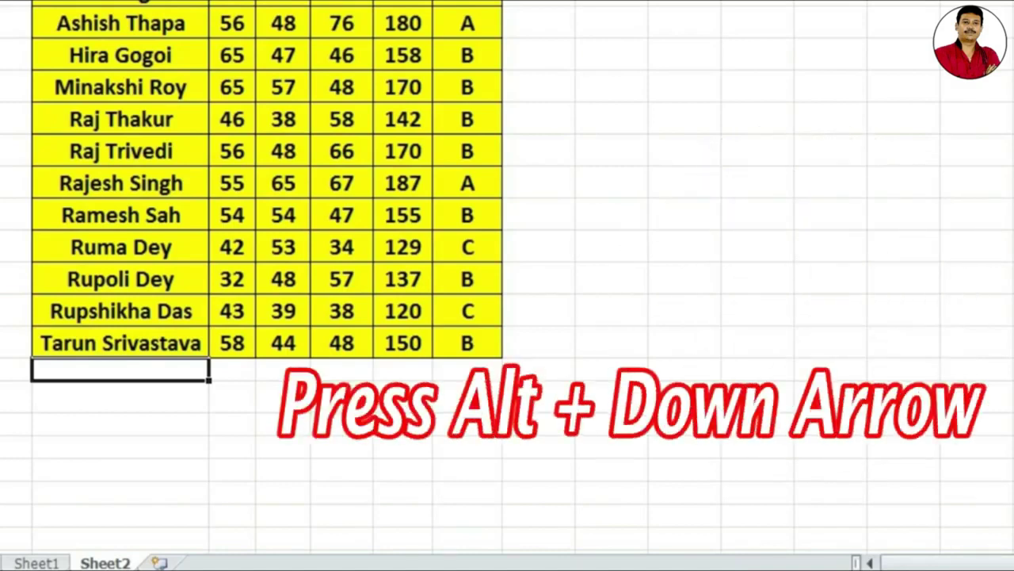
pyautogui.hotkey('alt', 'Down')
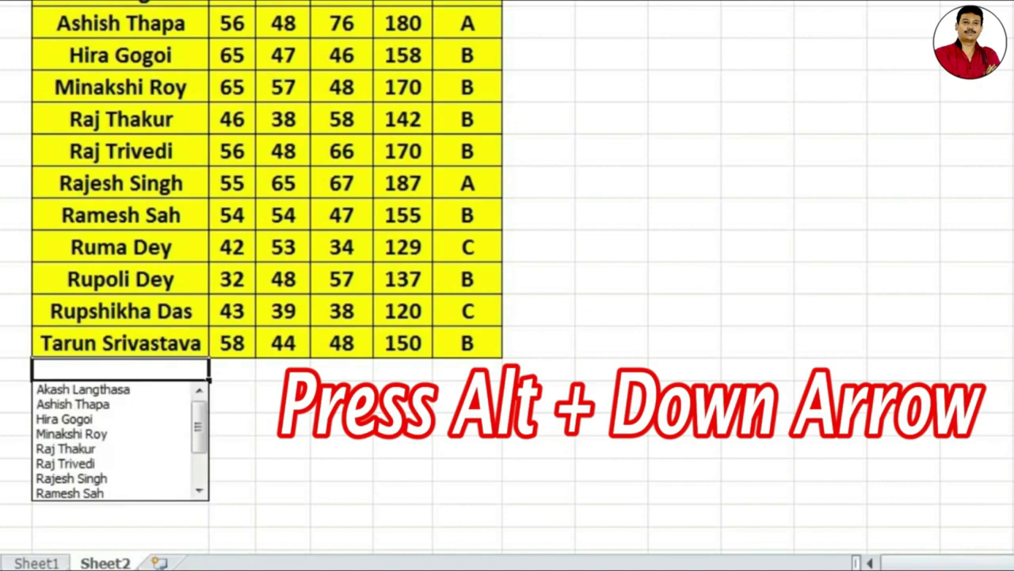
pyautogui.press('Down')
pyautogui.press('Down')
pyautogui.press('Down')
pyautogui.press('Down')
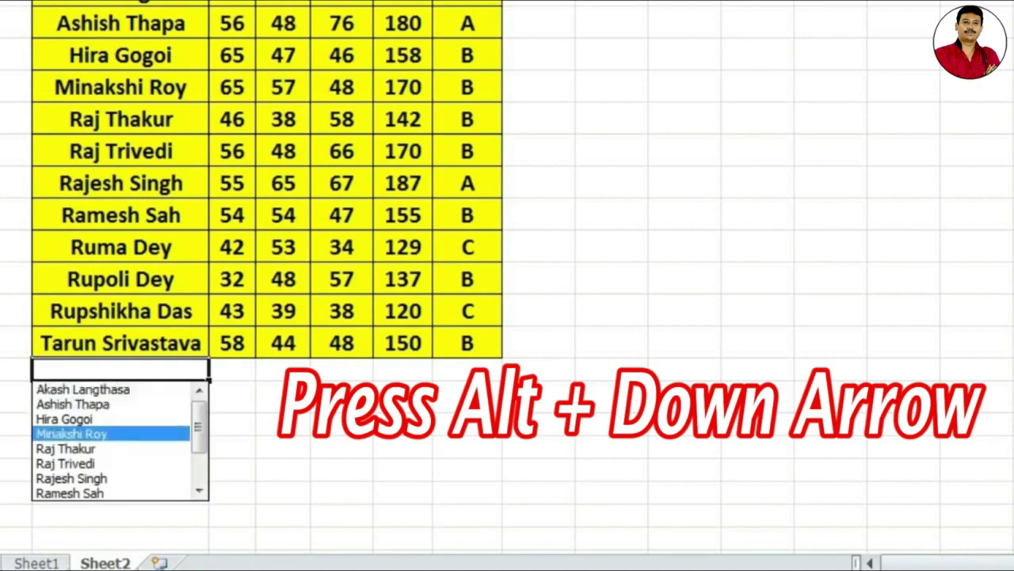
pyautogui.press('Down')
pyautogui.press('Down')
pyautogui.press('Up')
pyautogui.press('Up')
pyautogui.scroll(-1, 119, 441)
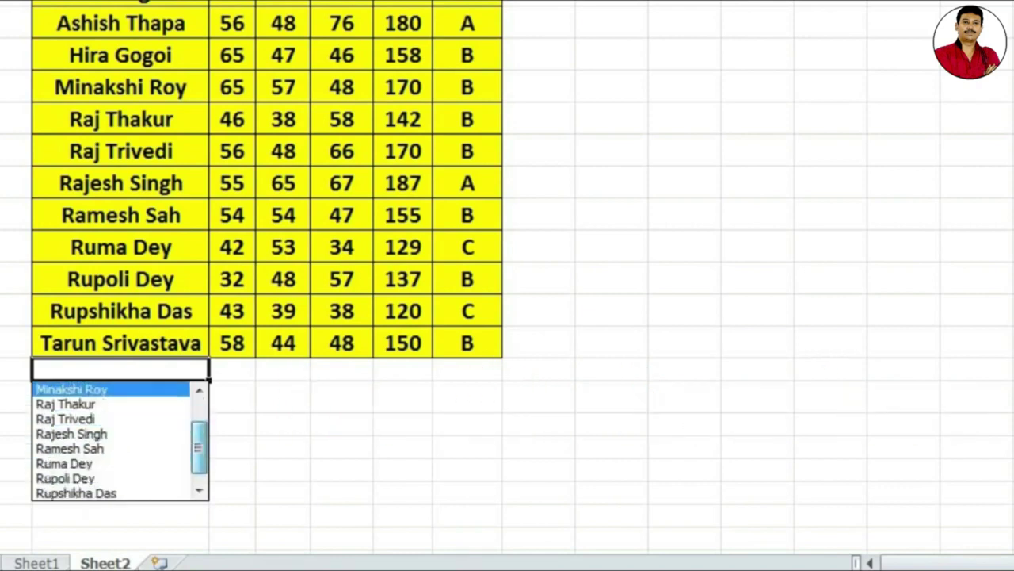
pyautogui.scroll(-1, 119, 440)
pyautogui.scroll(2, 118, 441)
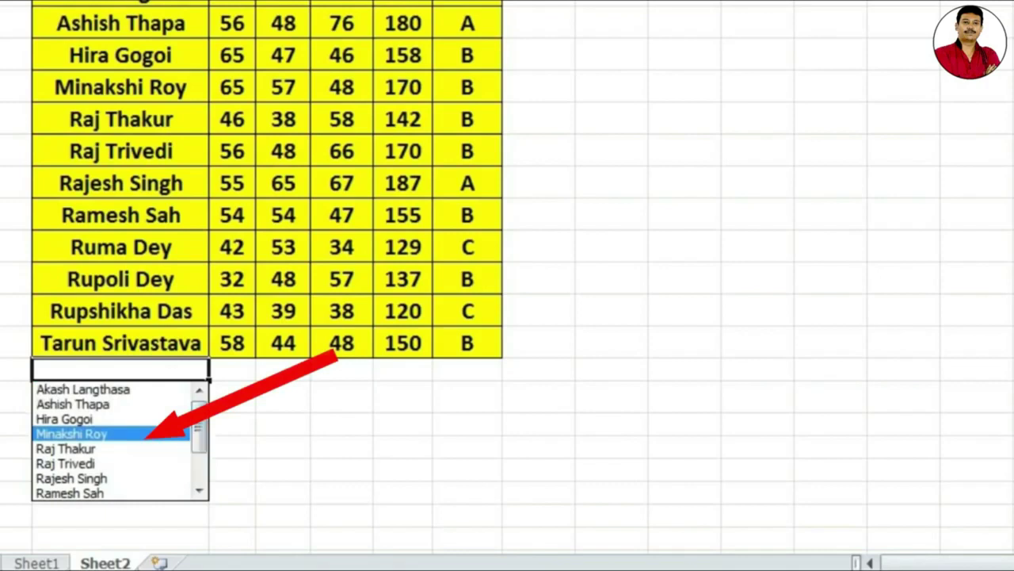
pyautogui.press('Up')
pyautogui.press('Up')
pyautogui.press('Up')
pyautogui.press('Down')
pyautogui.press('Down')
pyautogui.press('Down')
pyautogui.press('Down')
pyautogui.press('Up')
pyautogui.press('Up')
pyautogui.press('Up')
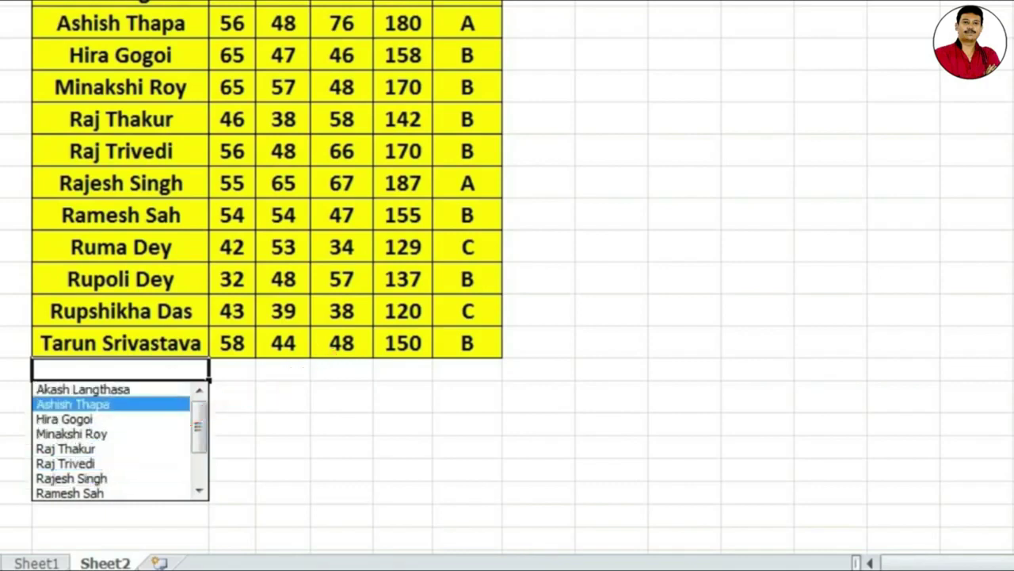
pyautogui.press('Up')
pyautogui.press('Return')
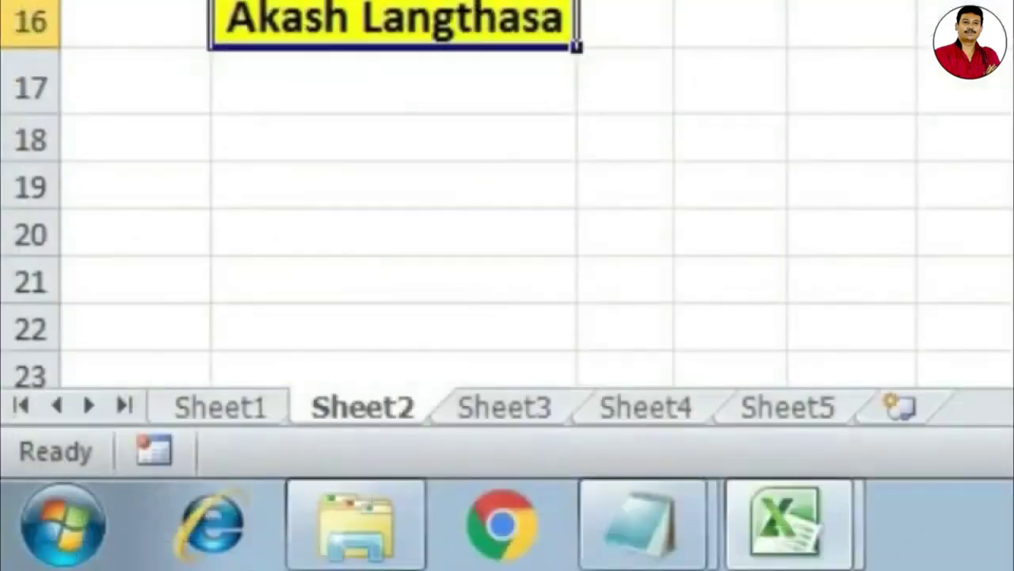
# Step: Switch back and forth between Sheet1, Sheet2 and Sheet3 with Ctrl+Page Up/Down, ending on Sheet2
pyautogui.hotkey('ctrl', 'pageup')
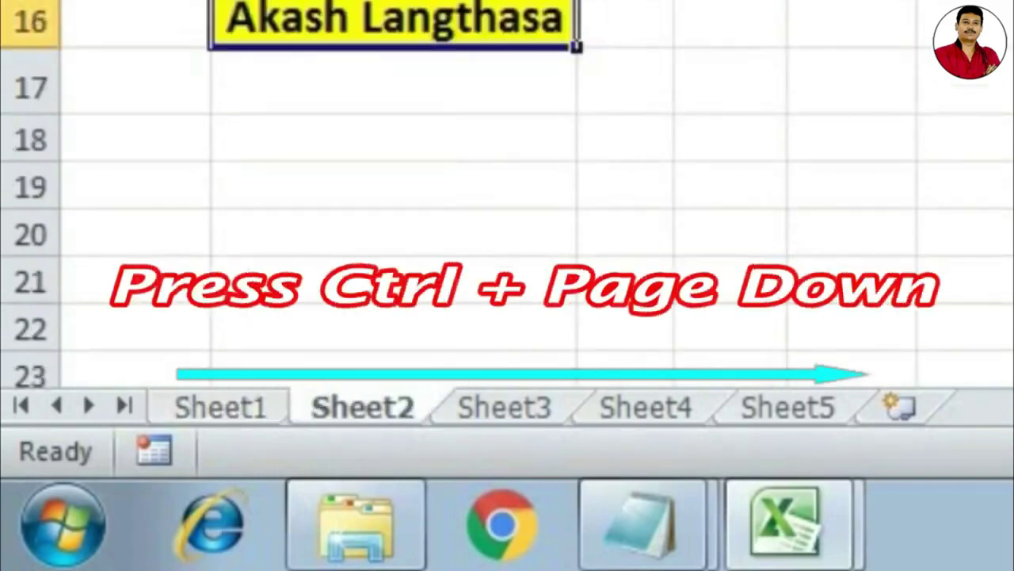
pyautogui.hotkey('ctrl', 'pagedown')
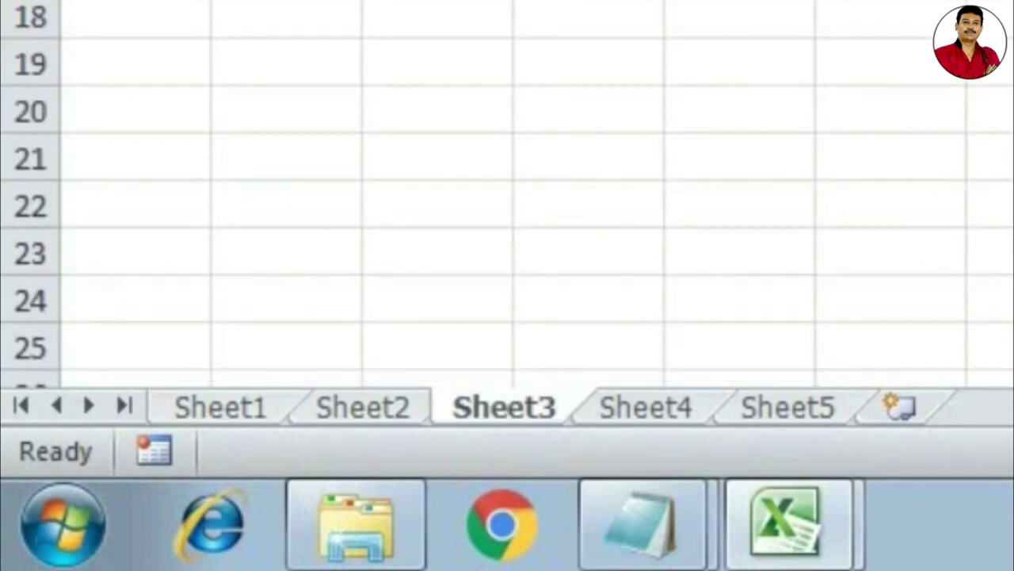
pyautogui.hotkey('ctrl', 'pageup')
pyautogui.hotkey('ctrl', 'pageup')
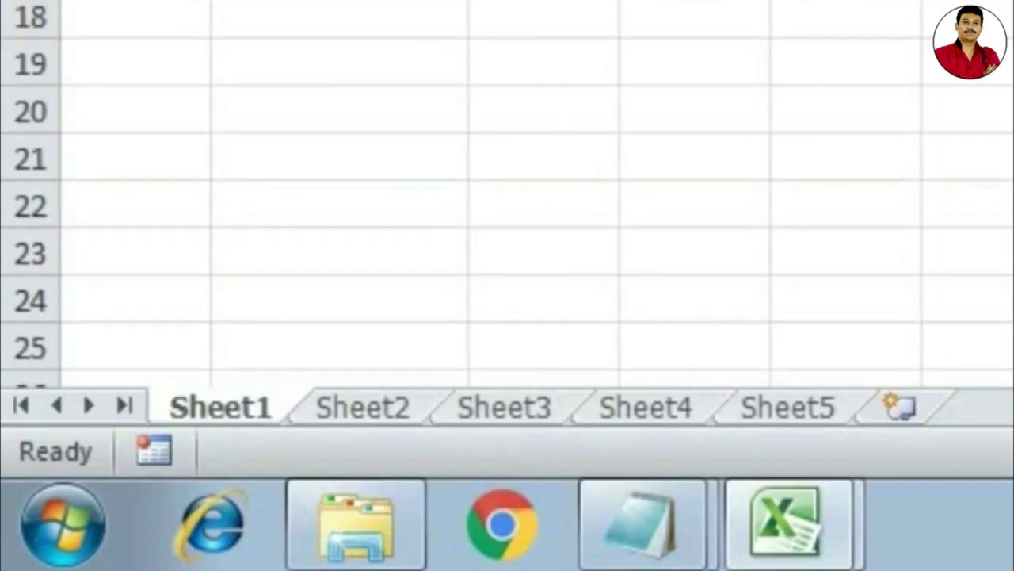
pyautogui.hotkey('ctrl', 'pagedown')
pyautogui.hotkey('ctrl', 'pagedown')
pyautogui.hotkey('ctrl', 'pagedown')
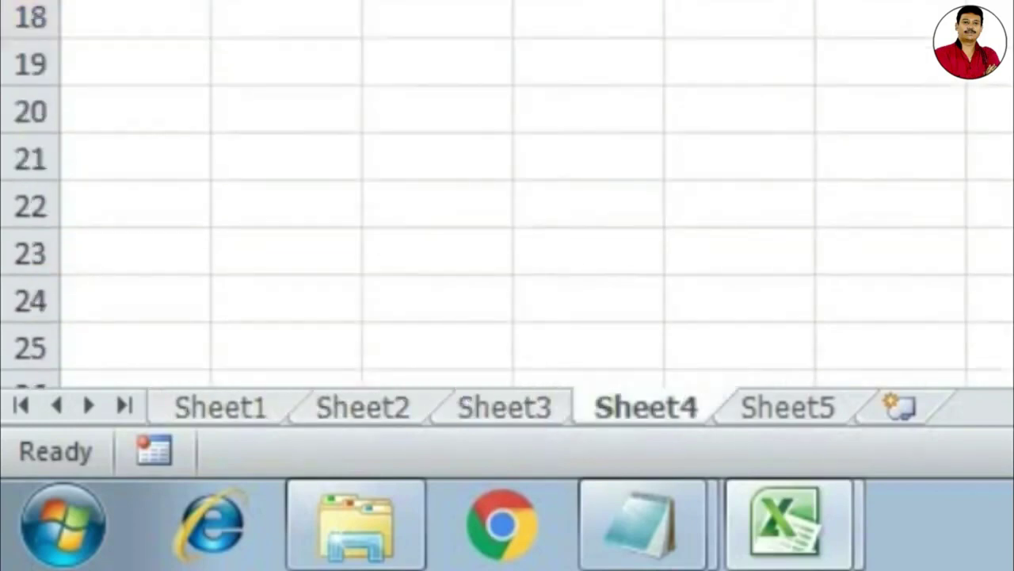
pyautogui.hotkey('ctrl', 'pageup')
pyautogui.hotkey('ctrl', 'pageup')
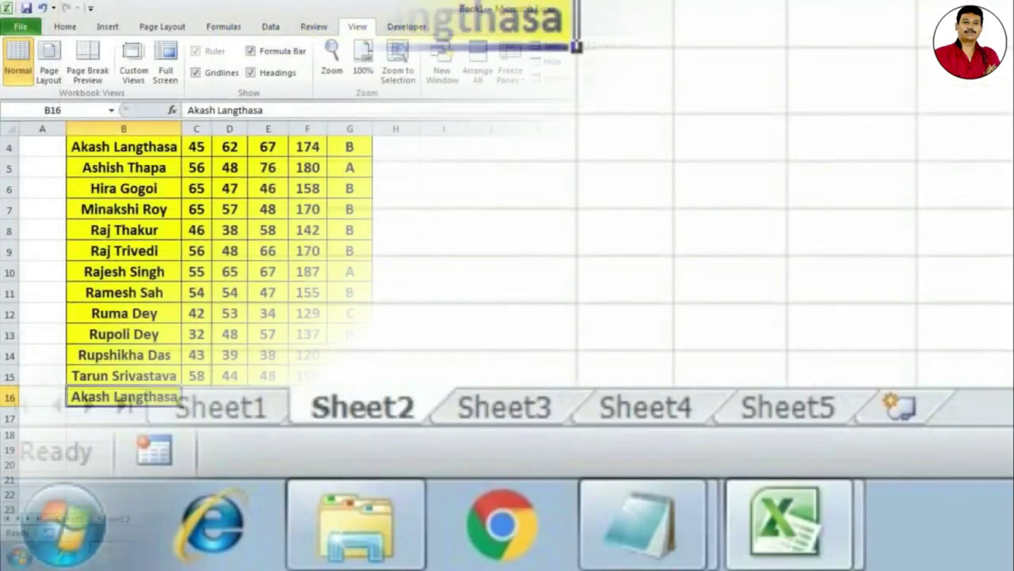